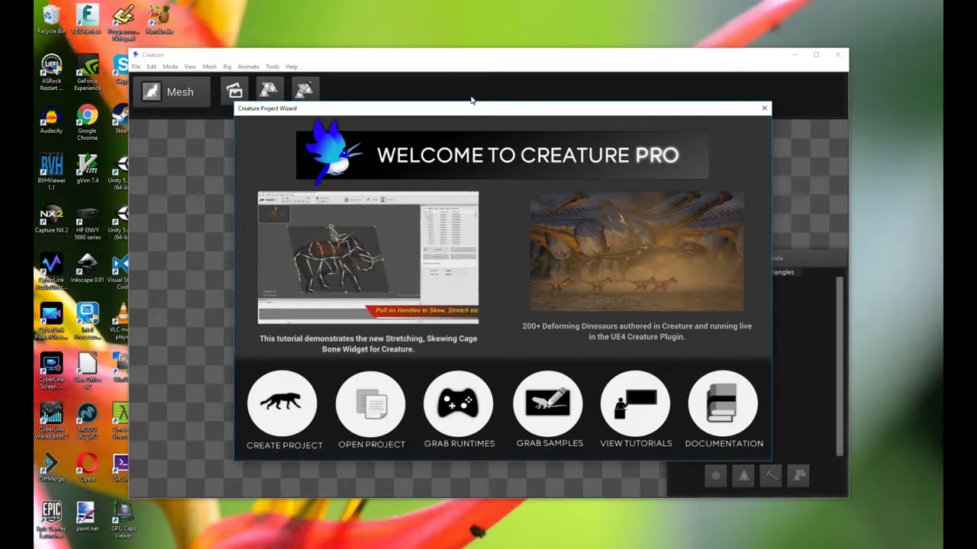
In the Project Wizard, start a new project and choose Create from PSD Document
{"action": "left_click_drag", "start_coordinate": [486, 115], "coordinate": [516, 114]}
{"action": "left_click", "coordinate": [299, 414]}
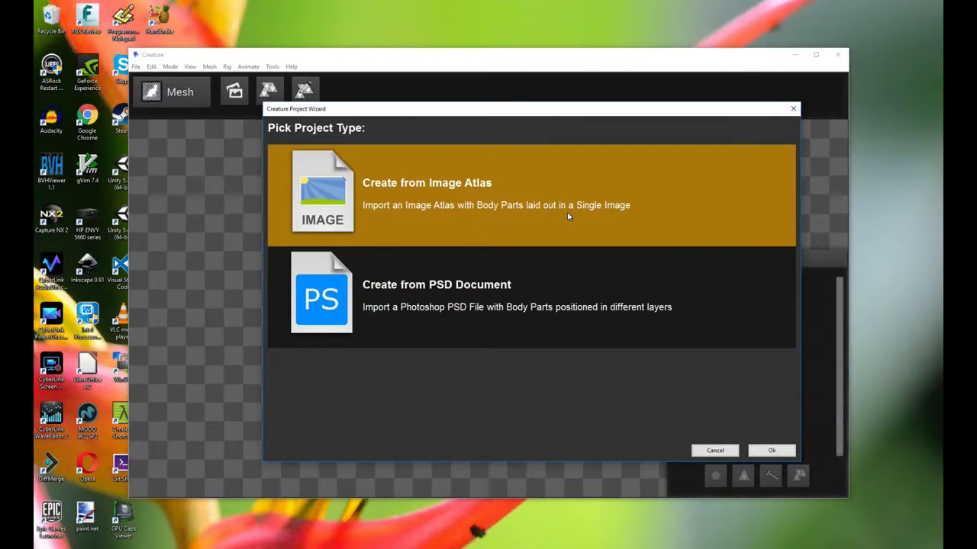
{"action": "left_click", "coordinate": [537, 298]}
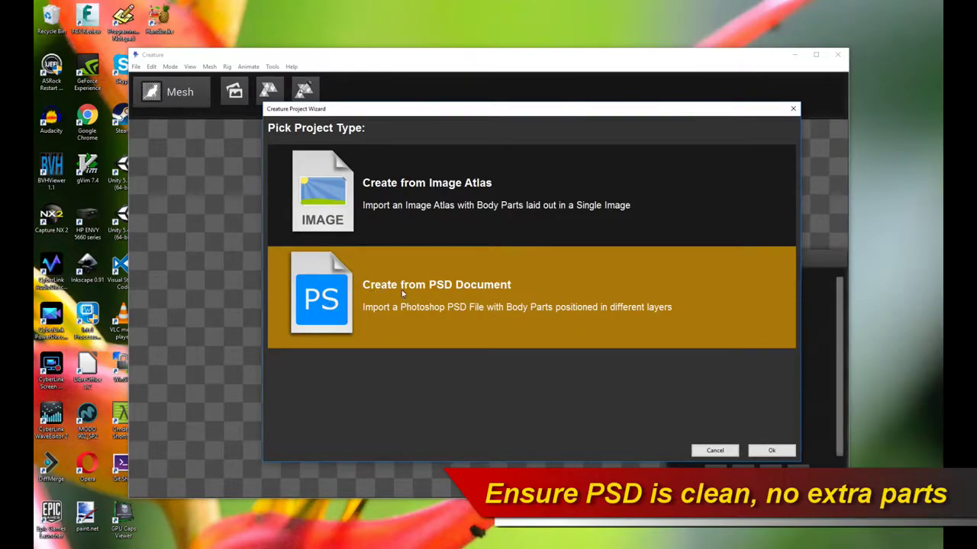
Confirm the PSD project type and set the project folder to a new Samples/tmpTest folder
{"action": "left_click", "coordinate": [782, 452]}
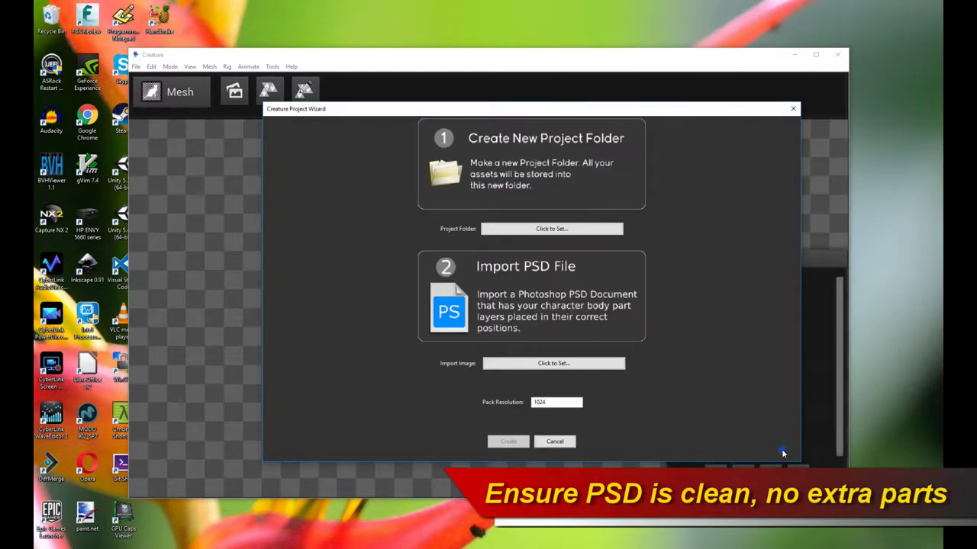
{"action": "left_click", "coordinate": [568, 228]}
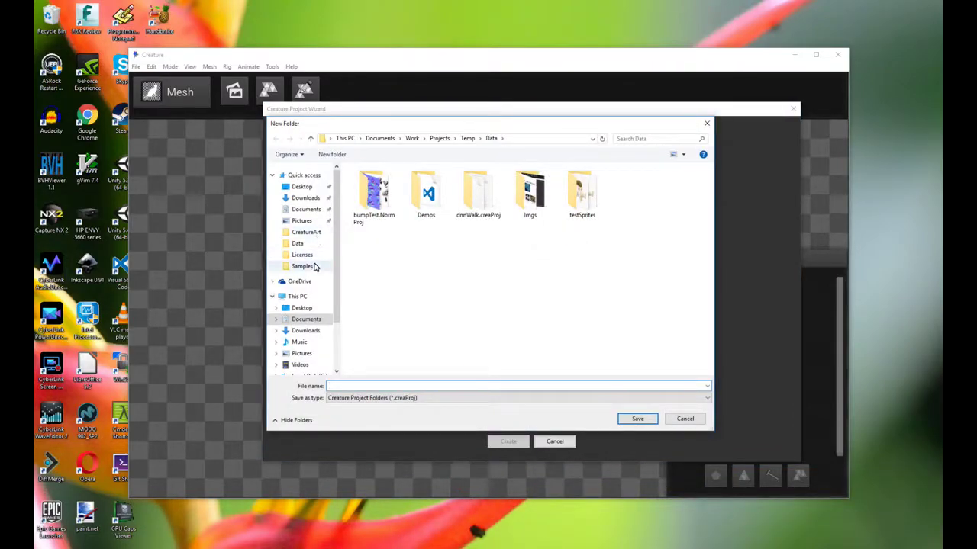
{"action": "left_click", "coordinate": [314, 267]}
{"action": "left_click", "coordinate": [463, 387]}
{"action": "type", "text": "tmp"}
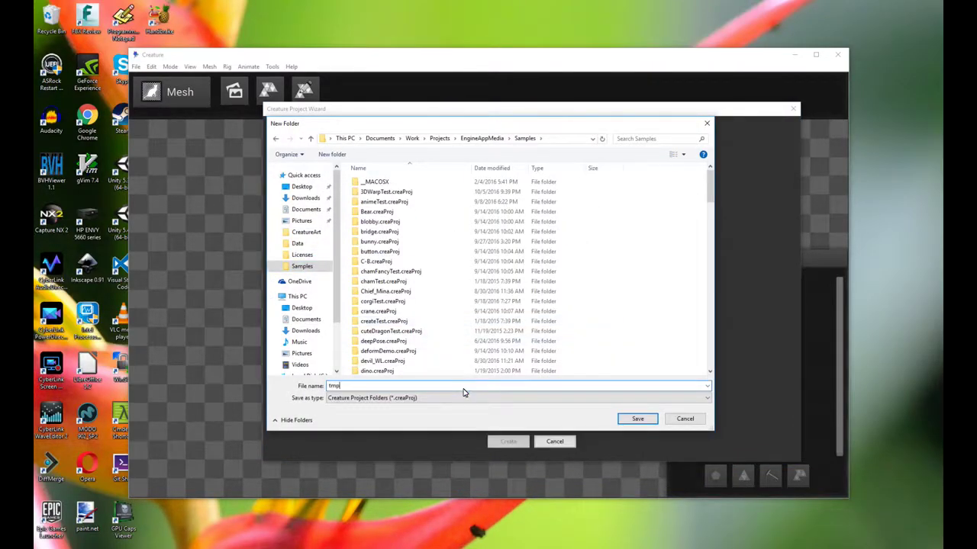
{"action": "type", "text": "Test"}
{"action": "key", "text": "Return"}
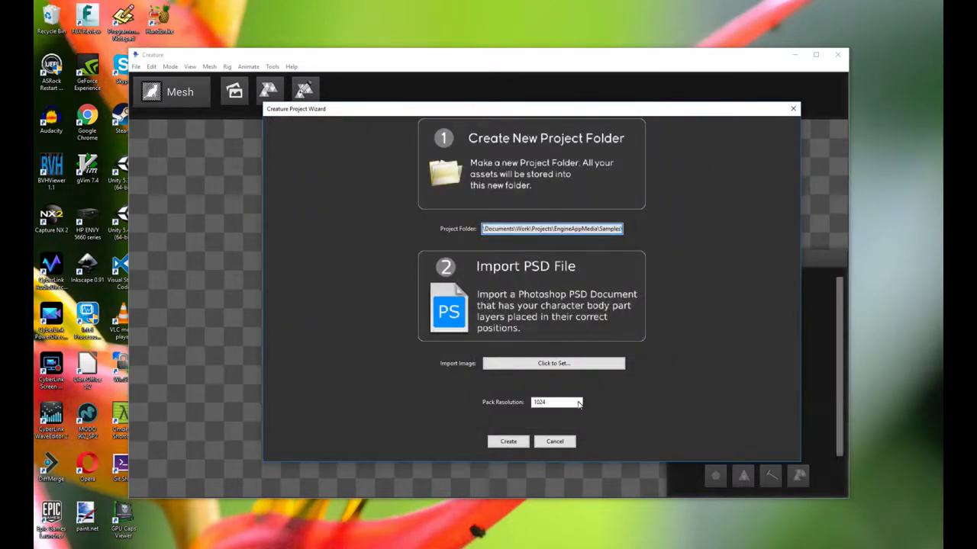
Set the import image to CreatureArt/zombie2.psd
{"action": "left_click", "coordinate": [593, 364]}
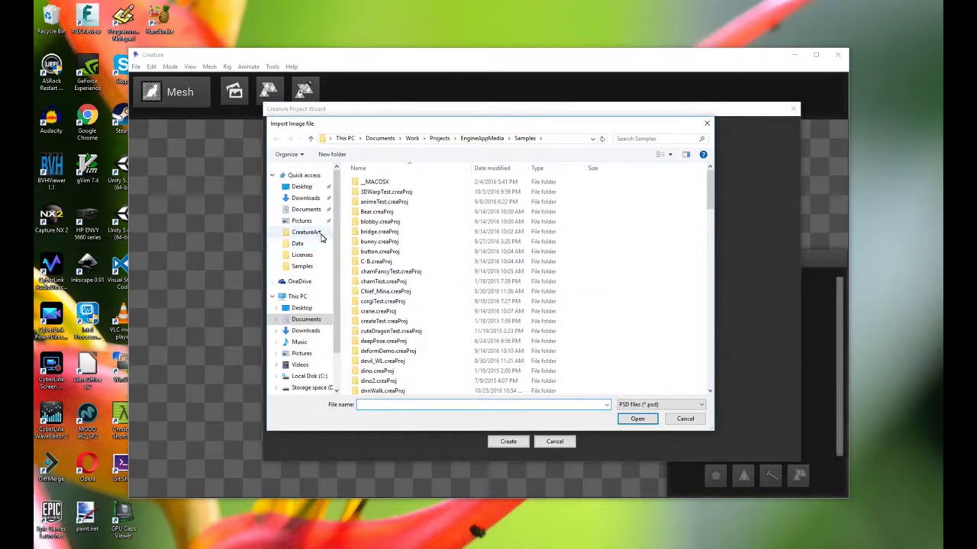
{"action": "left_click", "coordinate": [307, 232]}
{"action": "double_click", "coordinate": [525, 263]}
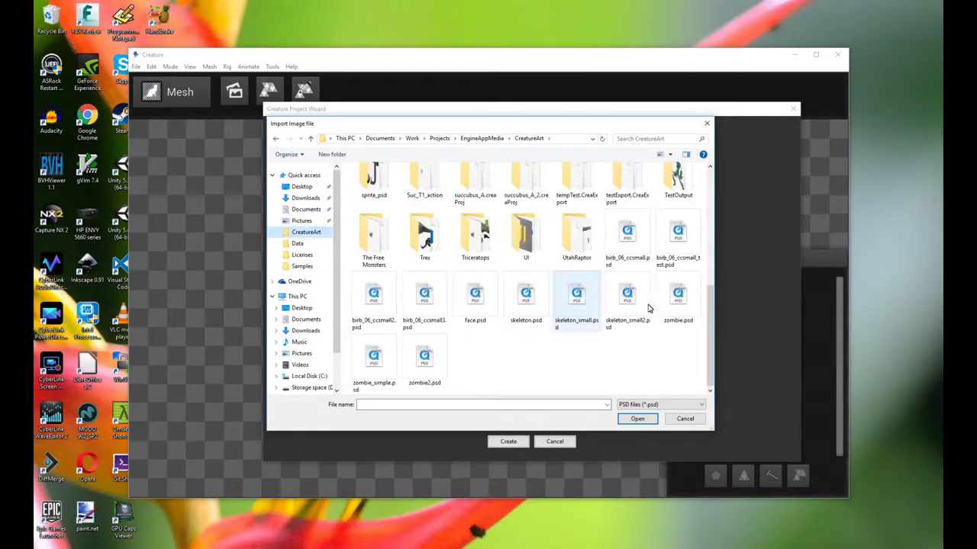
{"action": "double_click", "coordinate": [441, 368]}
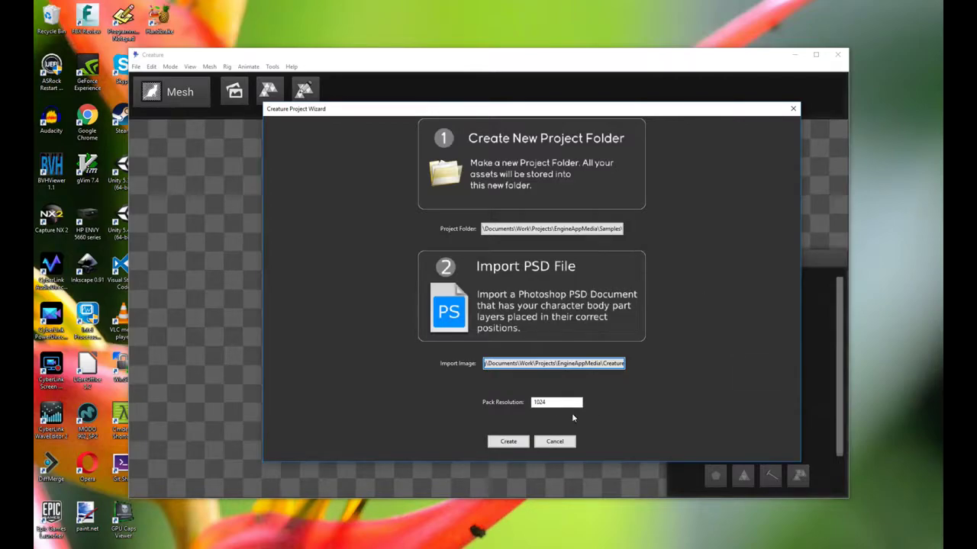
Create the zombie2.psd project, dismiss the tips and maximize the Creature window
{"action": "left_click", "coordinate": [508, 441]}
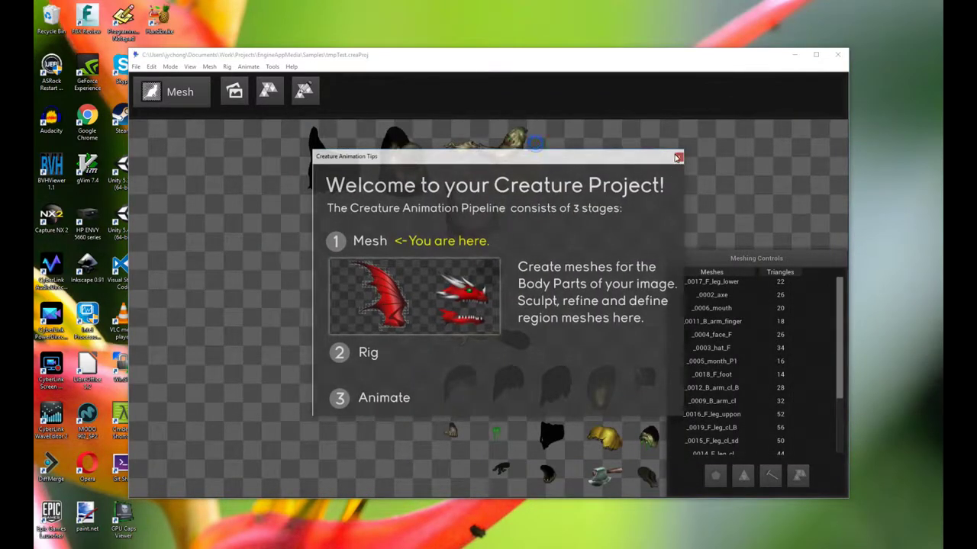
{"action": "left_click", "coordinate": [678, 157]}
{"action": "double_click", "coordinate": [654, 55]}
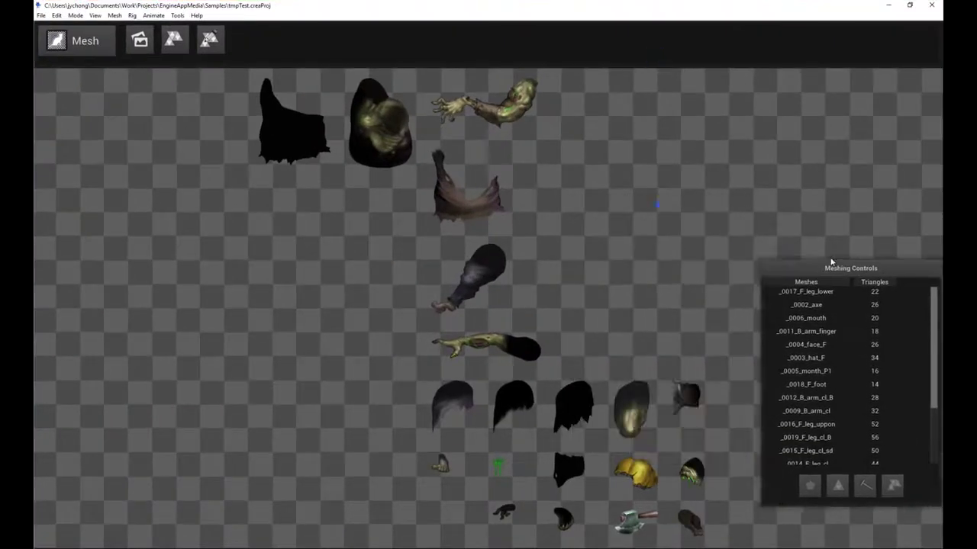
{"action": "scroll", "coordinate": [621, 201], "scroll_direction": "down", "scroll_amount": 3}
{"action": "scroll", "coordinate": [464, 187], "scroll_direction": "up", "scroll_amount": 2}
Inspect the cloak, arm, cloth and hair meshes, then leg, foot and mouth parts in the list
{"action": "left_click", "coordinate": [319, 153]}
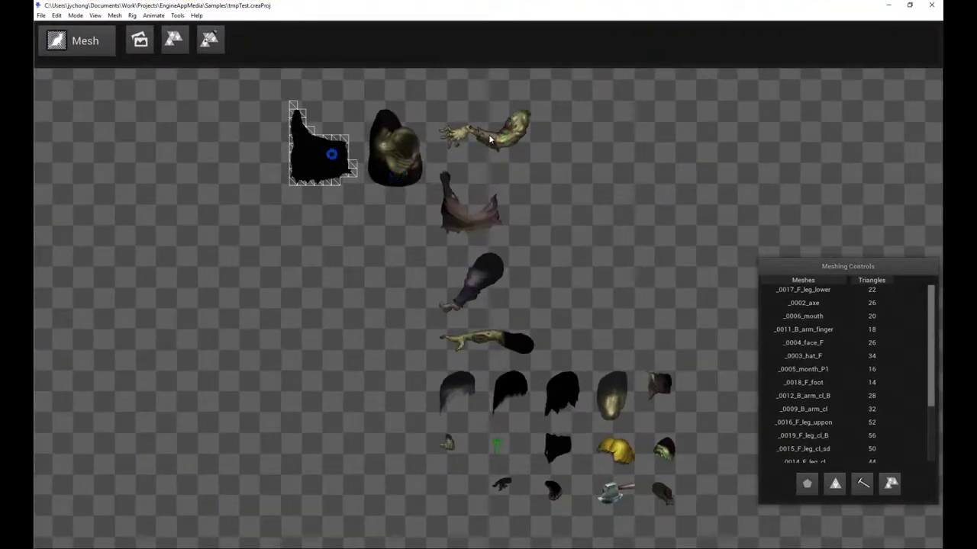
{"action": "left_click", "coordinate": [489, 133]}
{"action": "left_click", "coordinate": [469, 203]}
{"action": "left_click", "coordinate": [488, 340]}
{"action": "left_click", "coordinate": [512, 390]}
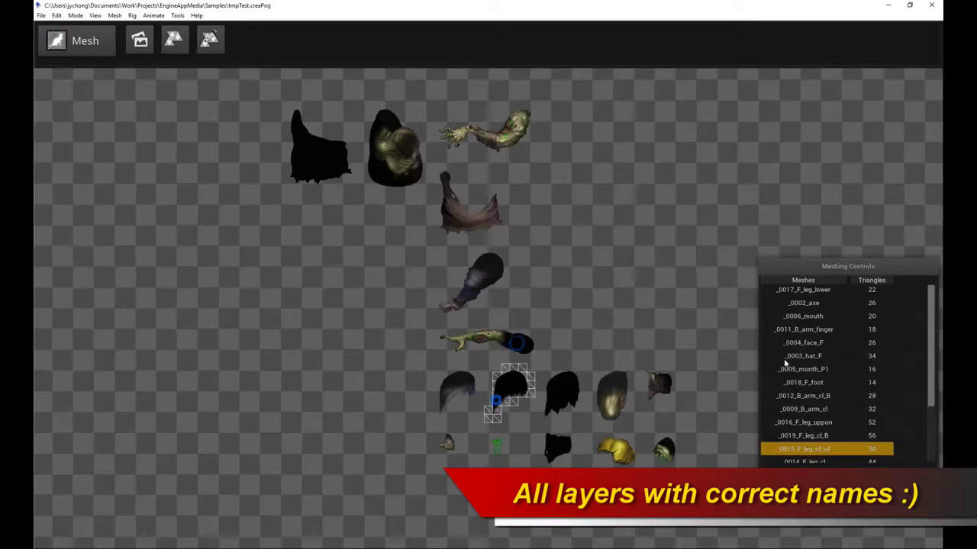
{"action": "scroll", "coordinate": [876, 339], "scroll_direction": "down", "scroll_amount": 1}
{"action": "left_click", "coordinate": [859, 349]}
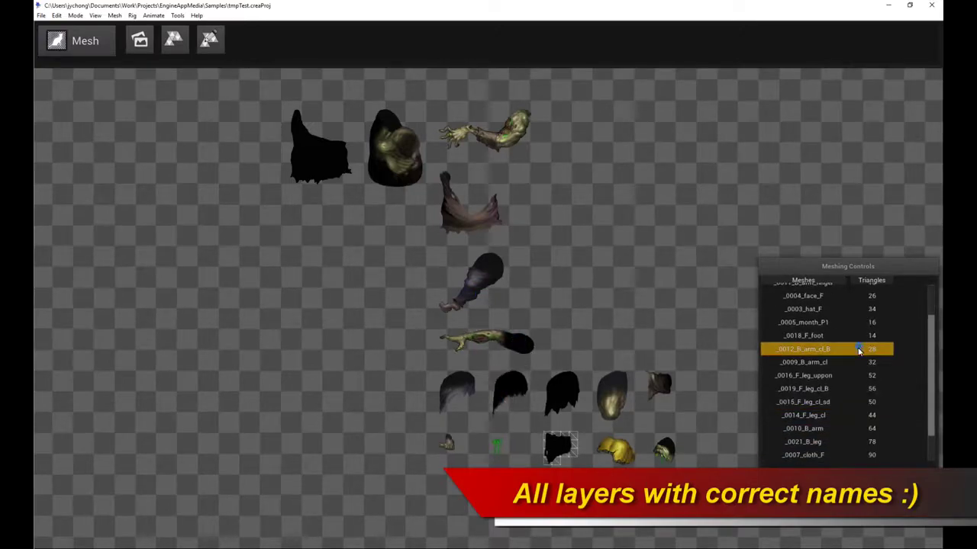
{"action": "scroll", "coordinate": [859, 349], "scroll_direction": "up", "scroll_amount": 1}
{"action": "left_click", "coordinate": [839, 333]}
{"action": "left_click", "coordinate": [837, 378]}
{"action": "left_click", "coordinate": [839, 418]}
{"action": "left_click", "coordinate": [839, 432]}
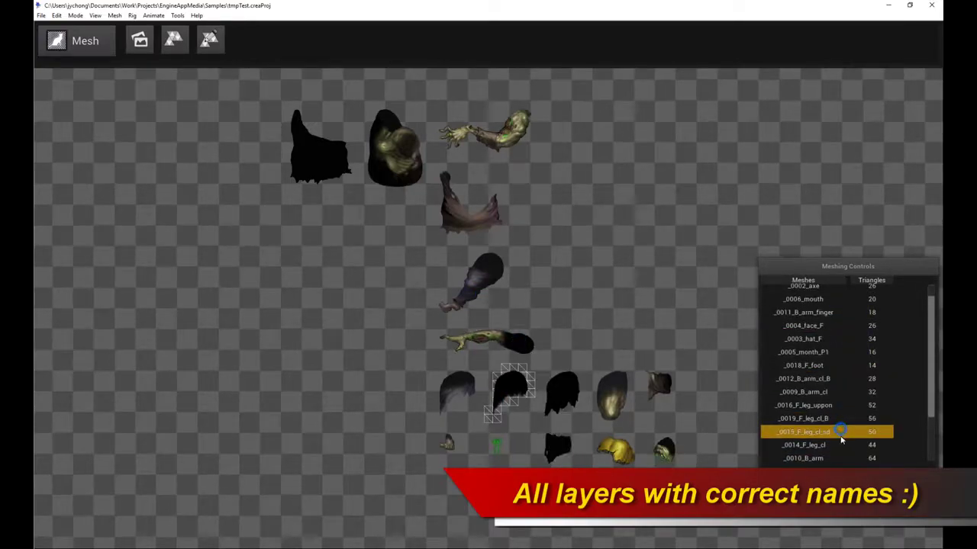
{"action": "left_click", "coordinate": [841, 331]}
{"action": "scroll", "coordinate": [850, 332], "scroll_direction": "up", "scroll_amount": 1}
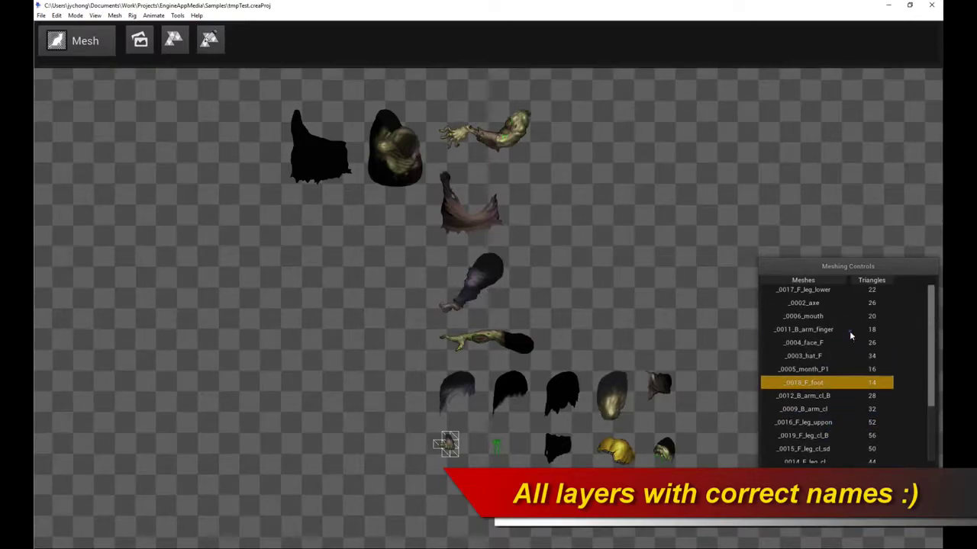
{"action": "left_click", "coordinate": [849, 331]}
{"action": "left_click", "coordinate": [853, 290]}
{"action": "left_click", "coordinate": [854, 369]}
Check triangle counts for the body, foot, face, mouth, leg and arm meshes in Meshing Controls
{"action": "scroll", "coordinate": [854, 394], "scroll_direction": "down", "scroll_amount": 1}
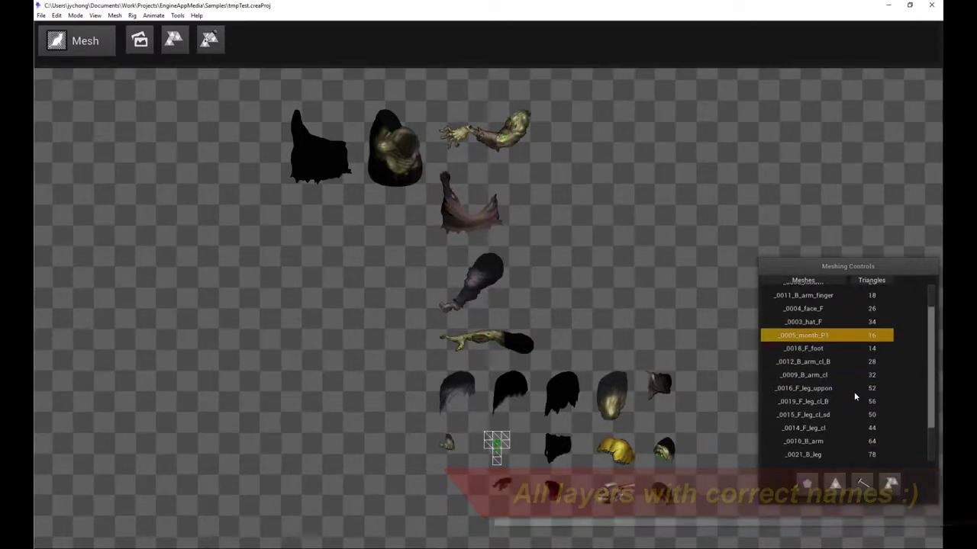
{"action": "scroll", "coordinate": [854, 391], "scroll_direction": "down", "scroll_amount": 1}
{"action": "left_click", "coordinate": [854, 391]}
{"action": "scroll", "coordinate": [849, 382], "scroll_direction": "up", "scroll_amount": 1}
{"action": "scroll", "coordinate": [849, 397], "scroll_direction": "down", "scroll_amount": 1}
{"action": "left_click", "coordinate": [847, 419]}
{"action": "left_click", "coordinate": [845, 444]}
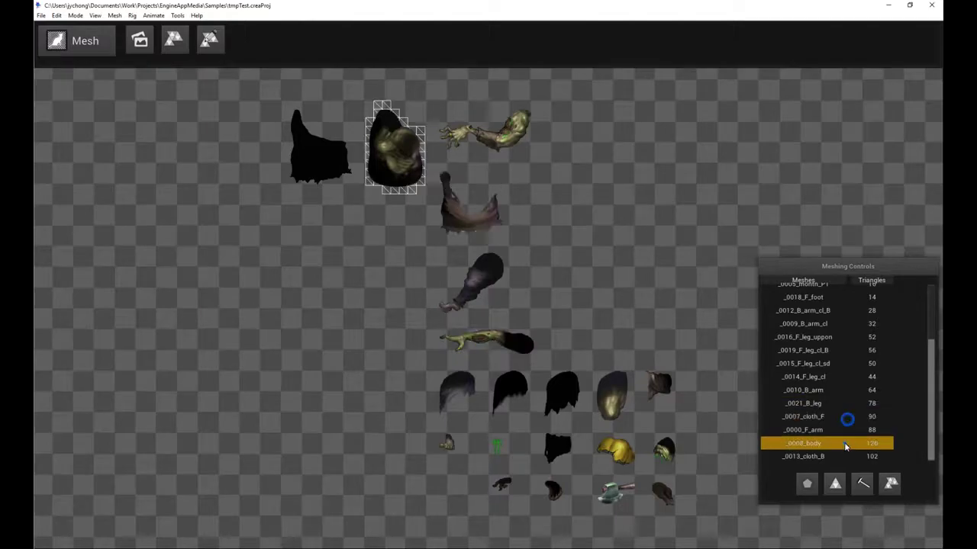
{"action": "scroll", "coordinate": [848, 368], "scroll_direction": "up", "scroll_amount": 1}
{"action": "left_click", "coordinate": [848, 368]}
{"action": "left_click", "coordinate": [853, 329]}
{"action": "left_click", "coordinate": [861, 352]}
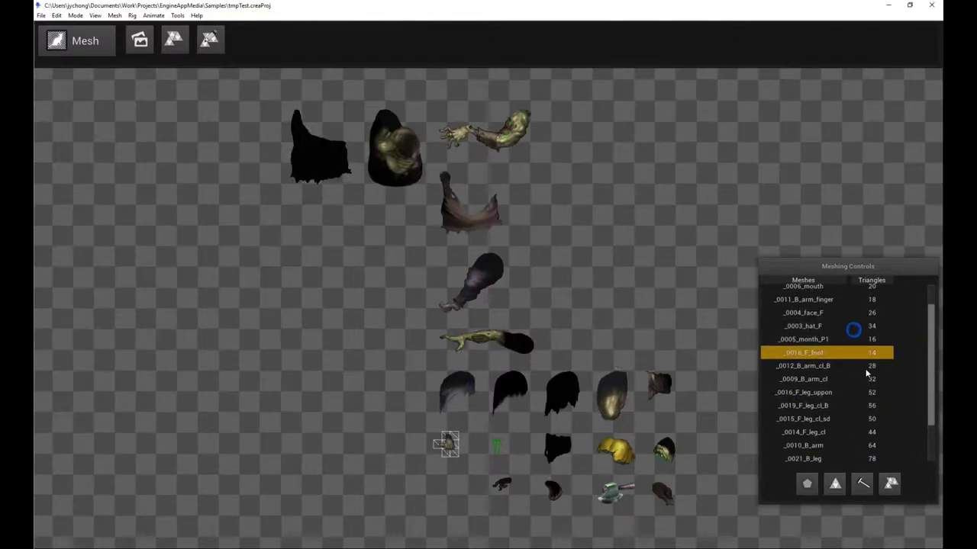
{"action": "scroll", "coordinate": [867, 371], "scroll_direction": "up", "scroll_amount": 1}
{"action": "left_click", "coordinate": [857, 342]}
{"action": "left_click", "coordinate": [863, 314]}
{"action": "left_click", "coordinate": [864, 290]}
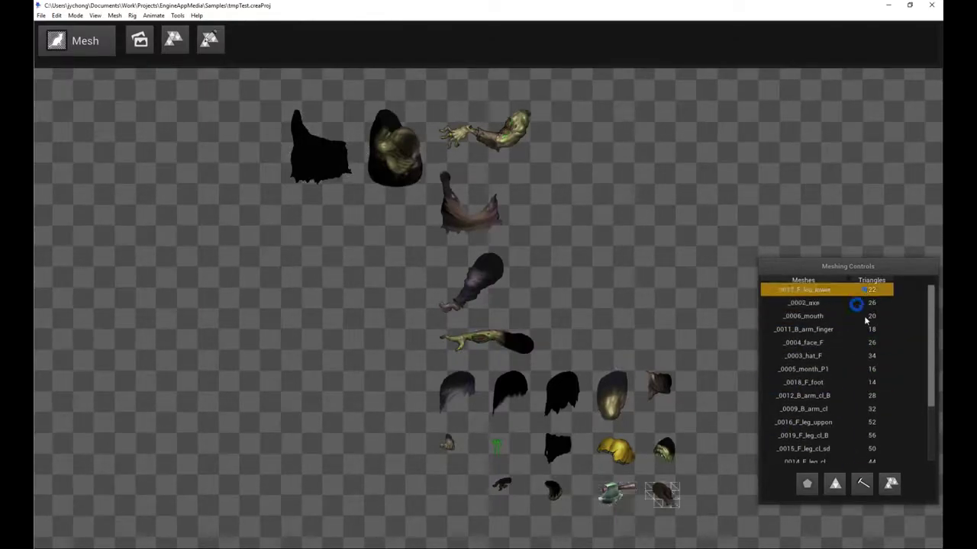
{"action": "left_click", "coordinate": [863, 329]}
{"action": "left_click", "coordinate": [861, 369]}
{"action": "left_click", "coordinate": [859, 409]}
{"action": "left_click", "coordinate": [859, 342]}
{"action": "left_click", "coordinate": [859, 316]}
{"action": "scroll", "coordinate": [578, 235], "scroll_direction": "up", "scroll_amount": 1}
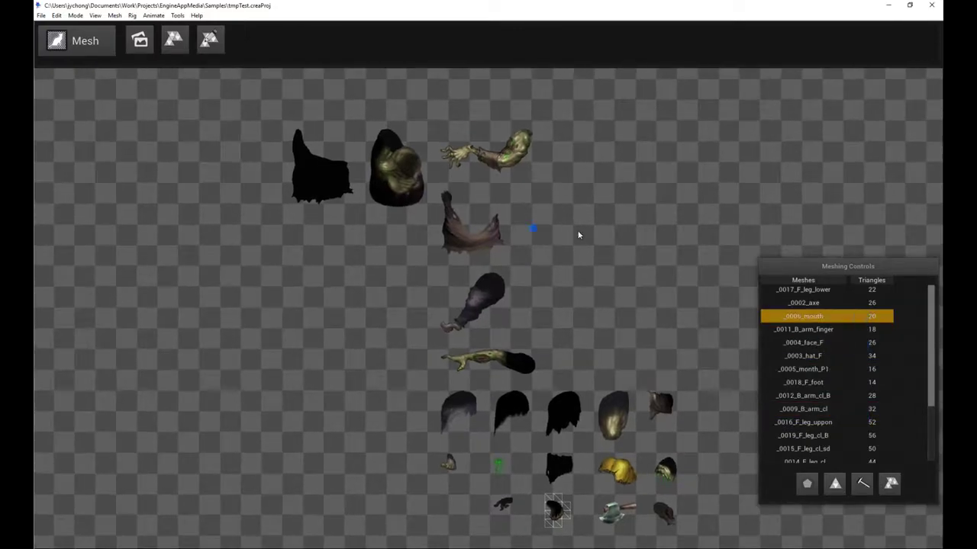
Review the remesh settings without changes, then reselect the mouth, leg, finger and foot meshes
{"action": "left_click", "coordinate": [173, 40]}
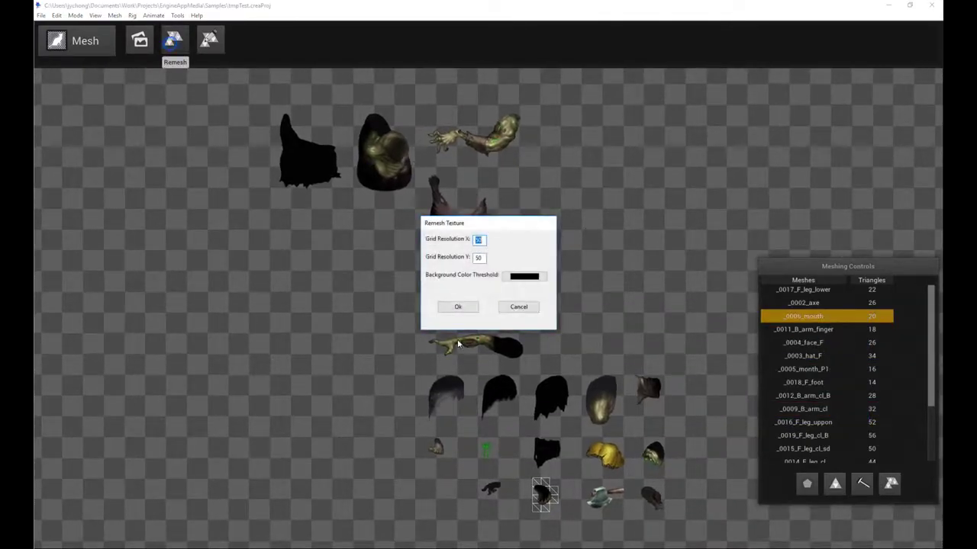
{"action": "left_click", "coordinate": [518, 307]}
{"action": "left_click", "coordinate": [855, 370]}
{"action": "left_click", "coordinate": [839, 422]}
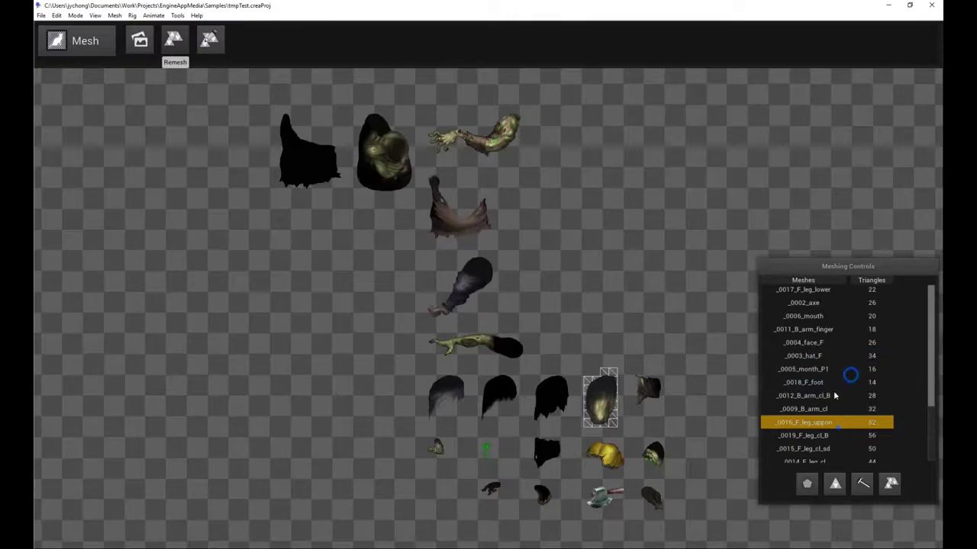
{"action": "left_click", "coordinate": [841, 329]}
{"action": "left_click", "coordinate": [839, 382]}
{"action": "left_click_drag", "start_coordinate": [636, 304], "coordinate": [624, 298]}
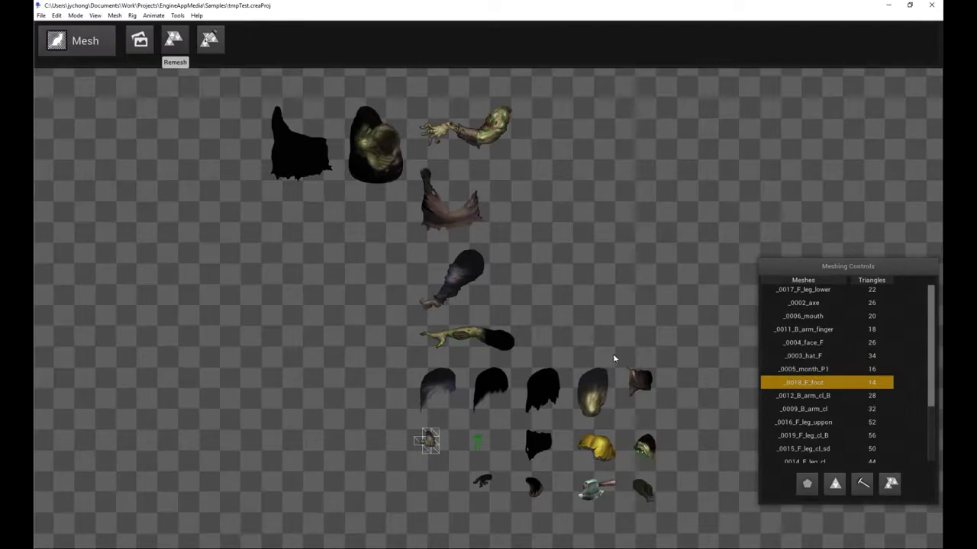
Switch to Rig mode, close the tips, and run Add Region > Auto Place Regions from Project PSD
{"action": "left_click", "coordinate": [74, 44]}
{"action": "left_click", "coordinate": [89, 57]}
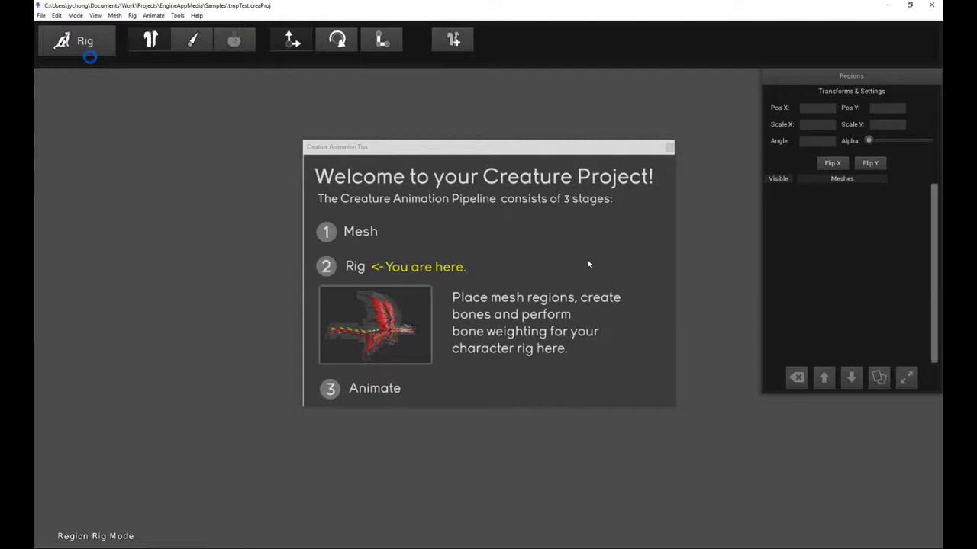
{"action": "left_click", "coordinate": [669, 147]}
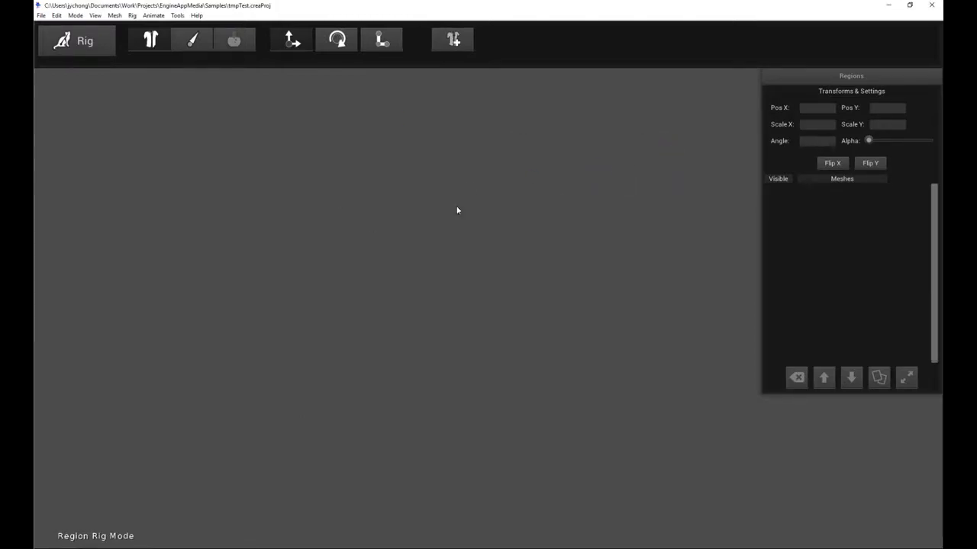
{"action": "left_click", "coordinate": [502, 272]}
{"action": "left_click", "coordinate": [452, 43]}
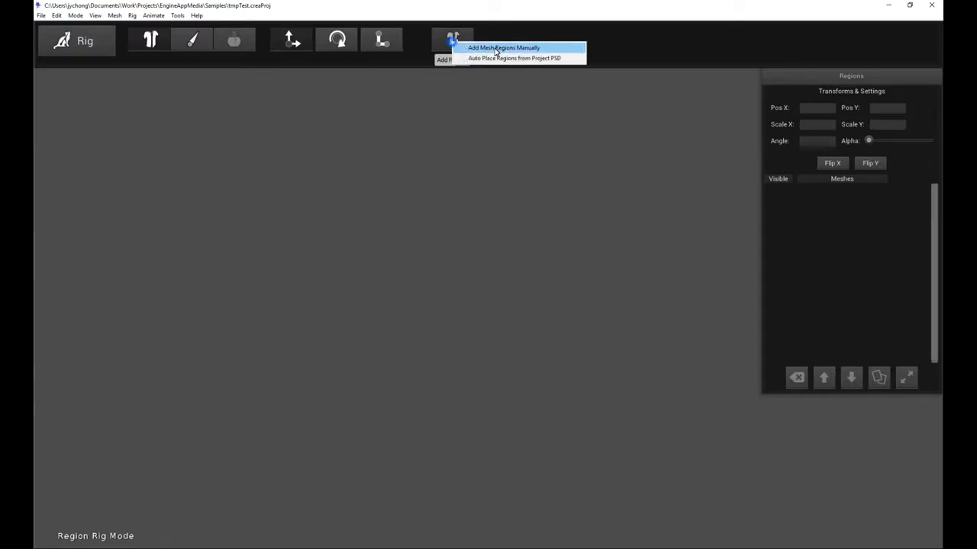
{"action": "left_click", "coordinate": [560, 58]}
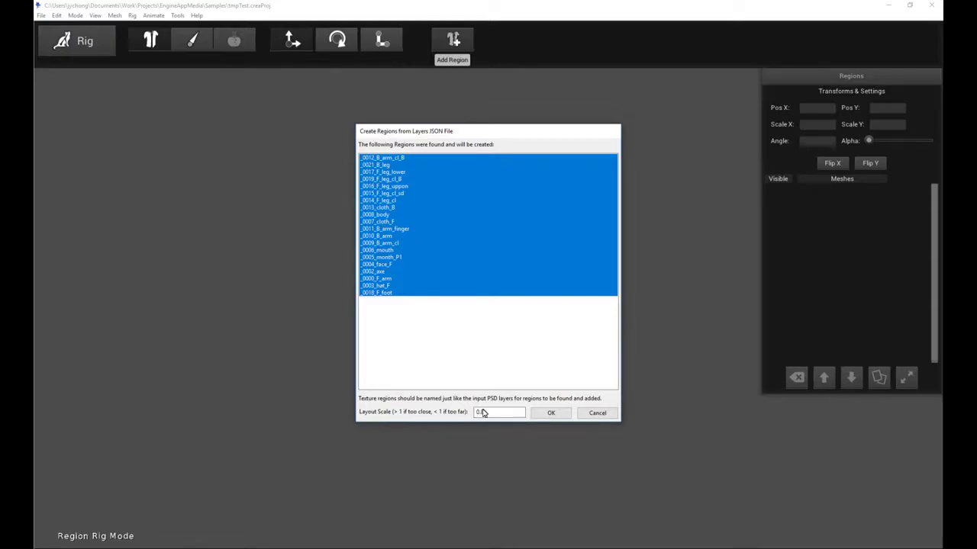
Create all the listed zombie regions on the canvas
{"action": "left_click", "coordinate": [551, 412]}
{"action": "scroll", "coordinate": [569, 412], "scroll_direction": "up", "scroll_amount": 5}
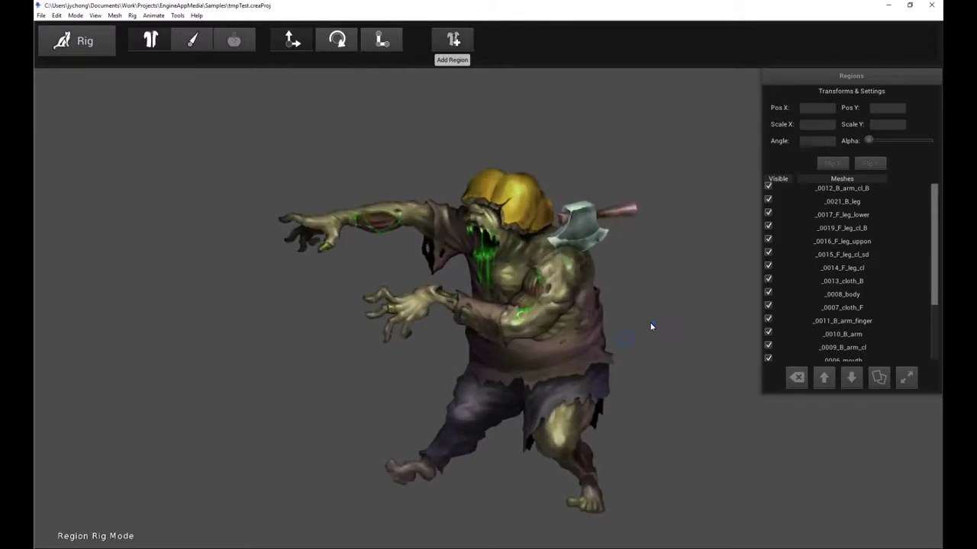
{"action": "scroll", "coordinate": [651, 326], "scroll_direction": "down", "scroll_amount": 2}
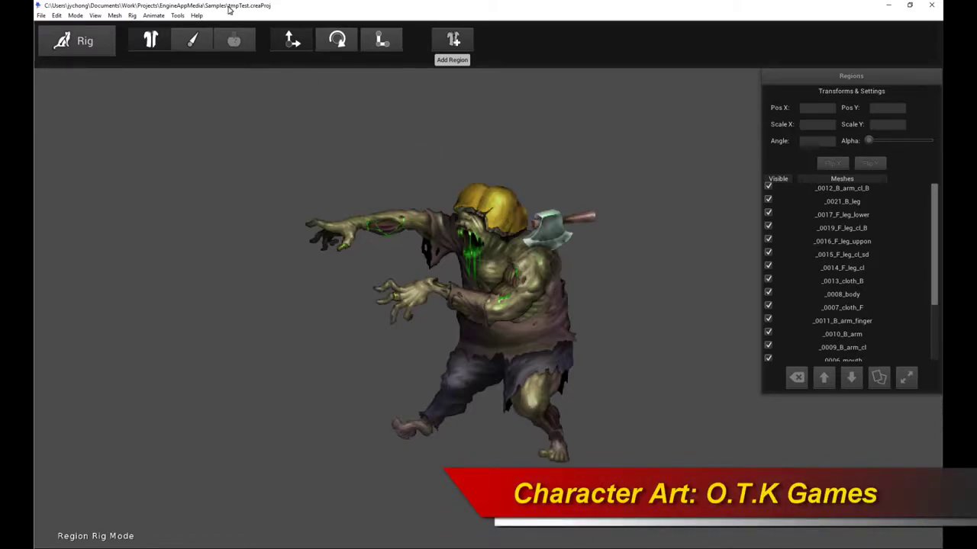
Draw bone chains up the torso, out along the arm, and into the head from Bone_1
{"action": "left_click", "coordinate": [192, 39]}
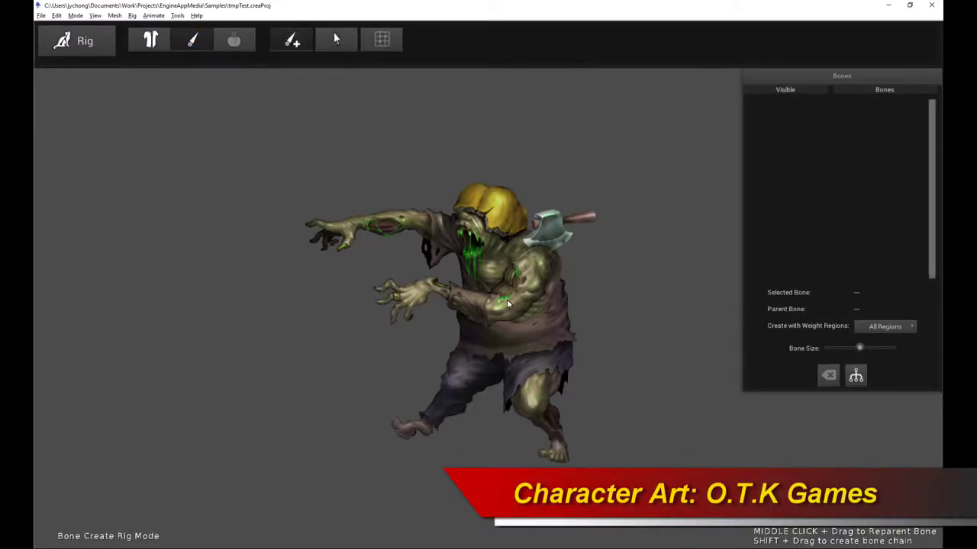
{"action": "left_click_drag", "start_coordinate": [510, 325], "coordinate": [488, 218]}
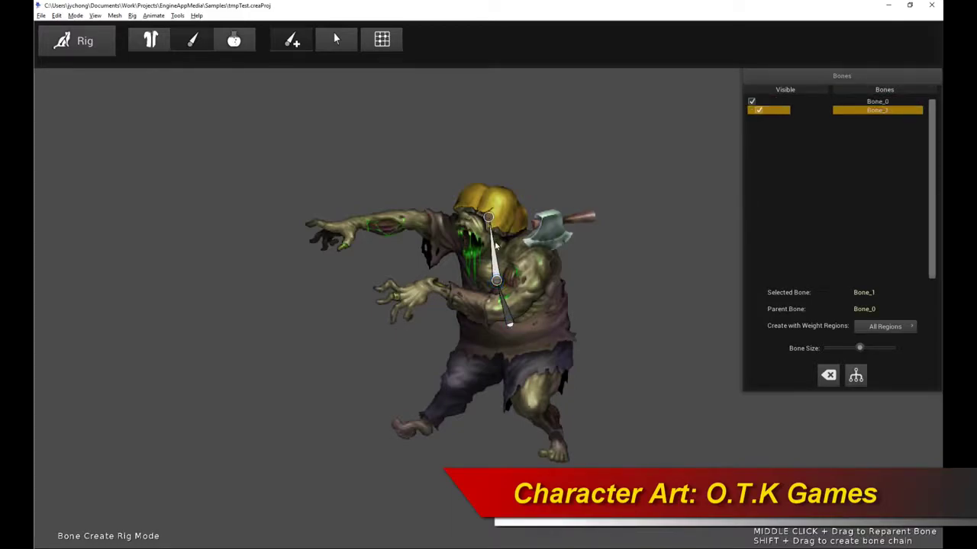
{"action": "key", "text": "s"}
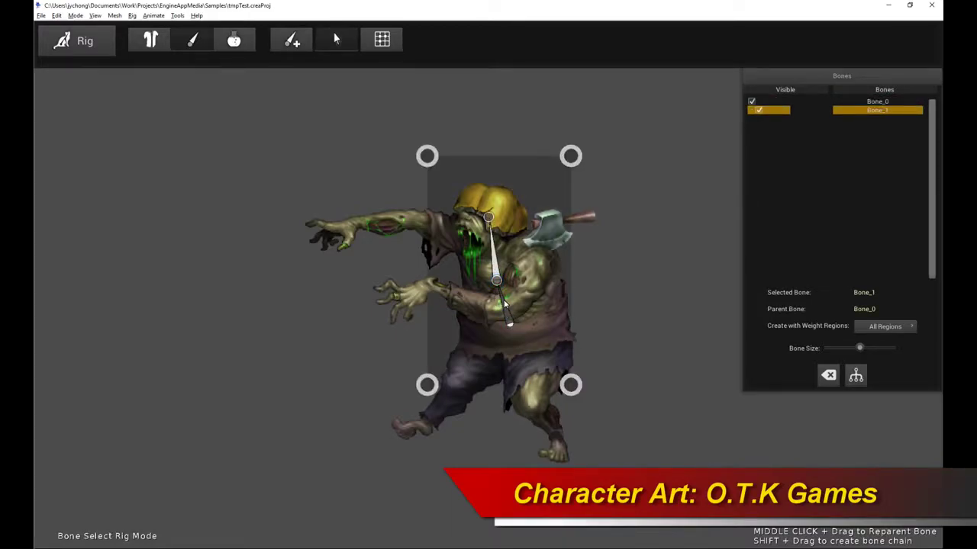
{"action": "key", "text": "c"}
{"action": "mouse_move", "coordinate": [539, 255]}
{"action": "left_mouse_down"}
{"action": "mouse_move", "coordinate": [536, 281]}
{"action": "mouse_move", "coordinate": [486, 303]}
{"action": "mouse_move", "coordinate": [427, 290]}
{"action": "left_mouse_up"}
{"action": "key", "text": "s"}
{"action": "left_click", "coordinate": [492, 252]}
{"action": "key", "text": "c"}
{"action": "mouse_move", "coordinate": [470, 205]}
{"action": "left_mouse_down"}
{"action": "mouse_move", "coordinate": [469, 248]}
{"action": "mouse_move", "coordinate": [419, 227]}
{"action": "mouse_move", "coordinate": [372, 227]}
{"action": "left_mouse_up"}
Add two-bone chains down both legs from root Bone_0, then return to Region mode
{"action": "key", "text": "s"}
{"action": "left_click", "coordinate": [508, 319]}
{"action": "key", "text": "c"}
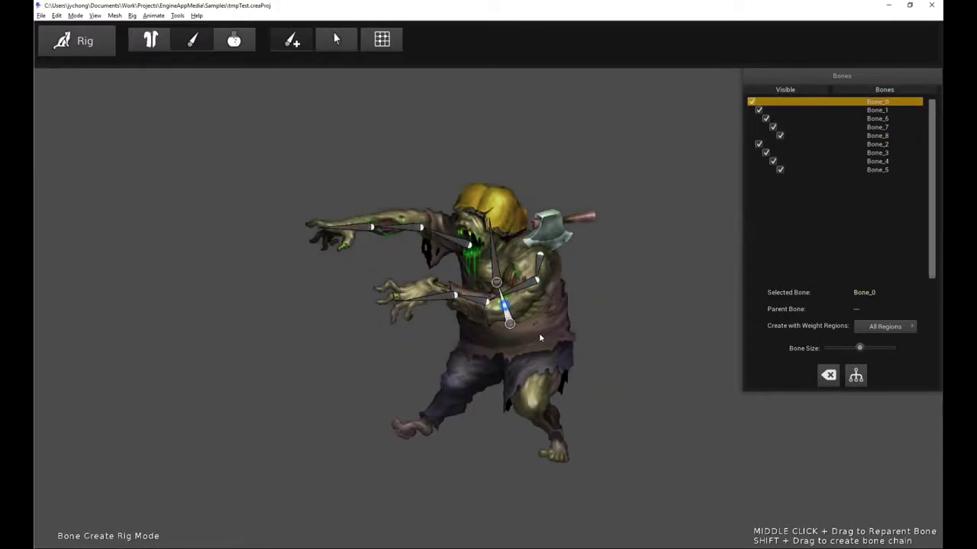
{"action": "left_click_drag", "start_coordinate": [539, 327], "coordinate": [555, 458]}
{"action": "key", "text": "s"}
{"action": "left_click", "coordinate": [503, 309]}
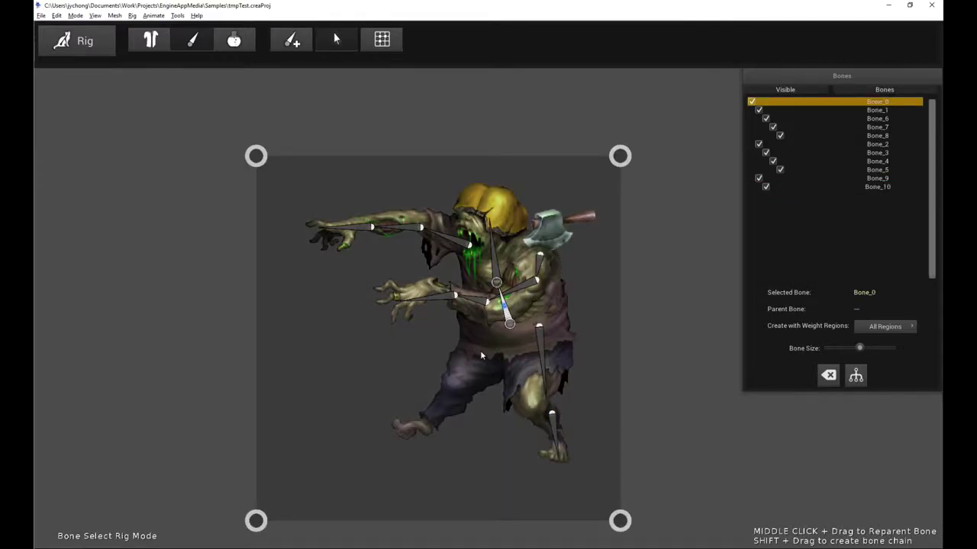
{"action": "key", "text": "c"}
{"action": "left_click_drag", "start_coordinate": [483, 347], "coordinate": [406, 426]}
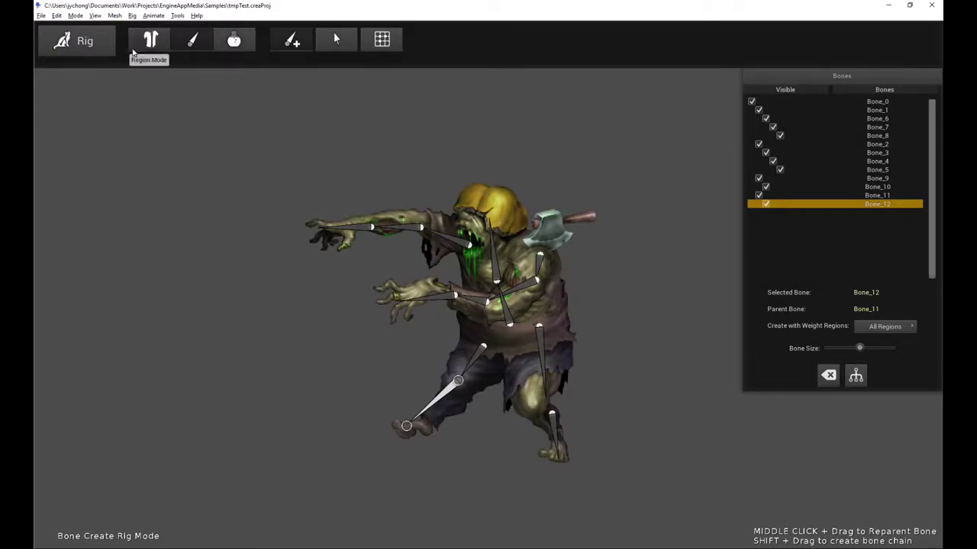
{"action": "left_click", "coordinate": [140, 46]}
{"action": "left_click", "coordinate": [94, 44]}
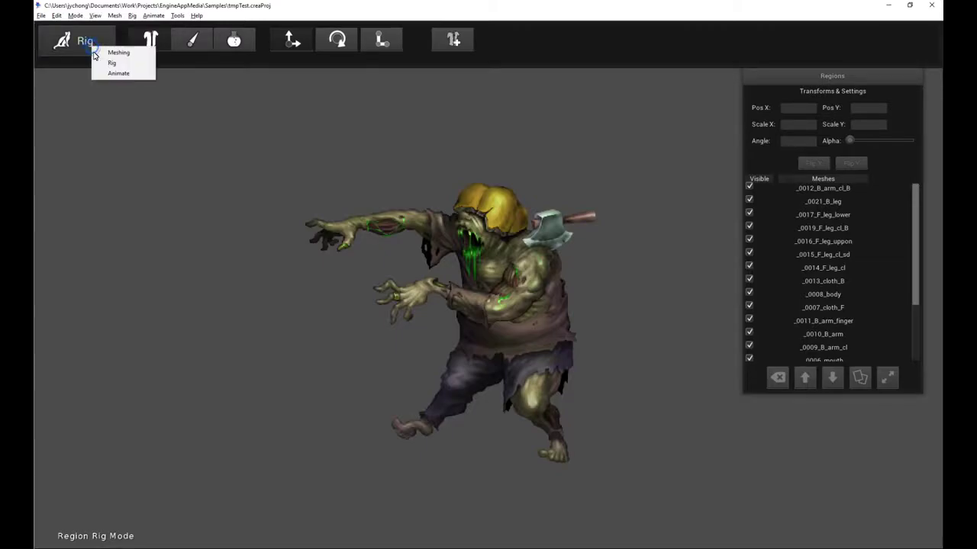
Back in Meshing, create a blank-image Image Atlas project in a new Samples/tmpTest2 folder
{"action": "left_click", "coordinate": [95, 53]}
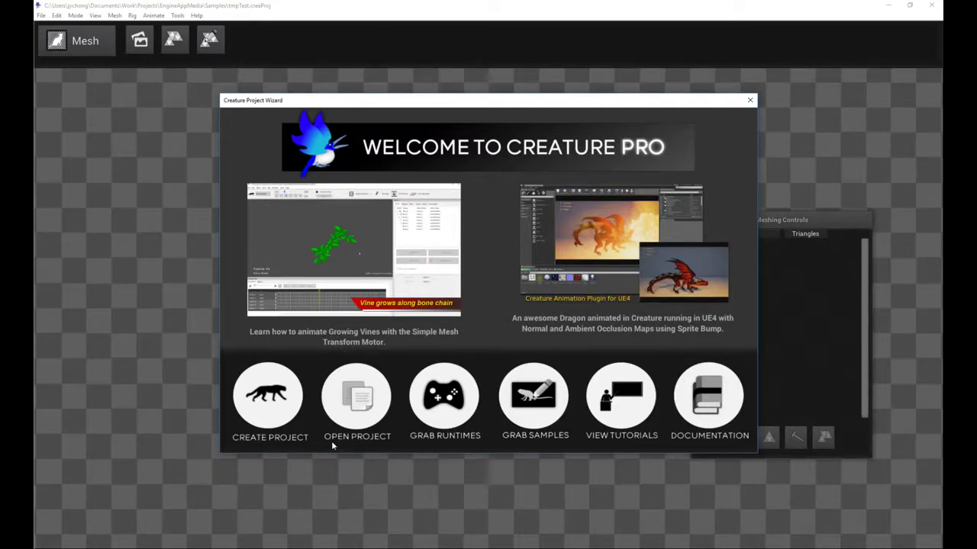
{"action": "left_click", "coordinate": [285, 408]}
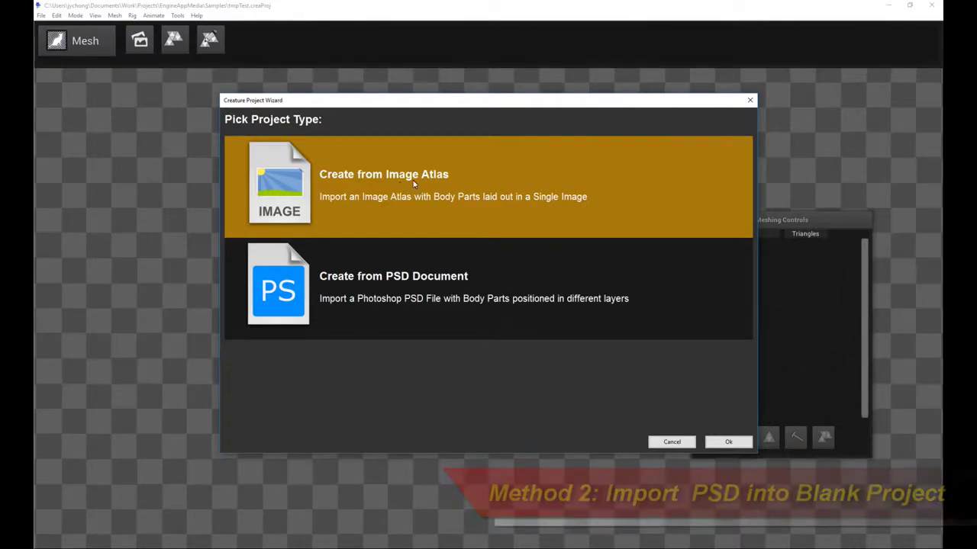
{"action": "left_click", "coordinate": [715, 441]}
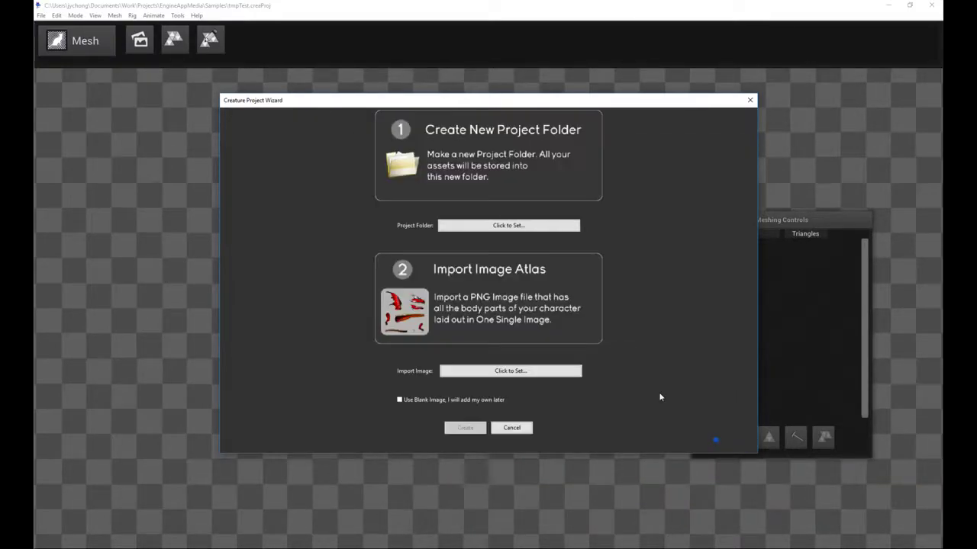
{"action": "left_click", "coordinate": [400, 400]}
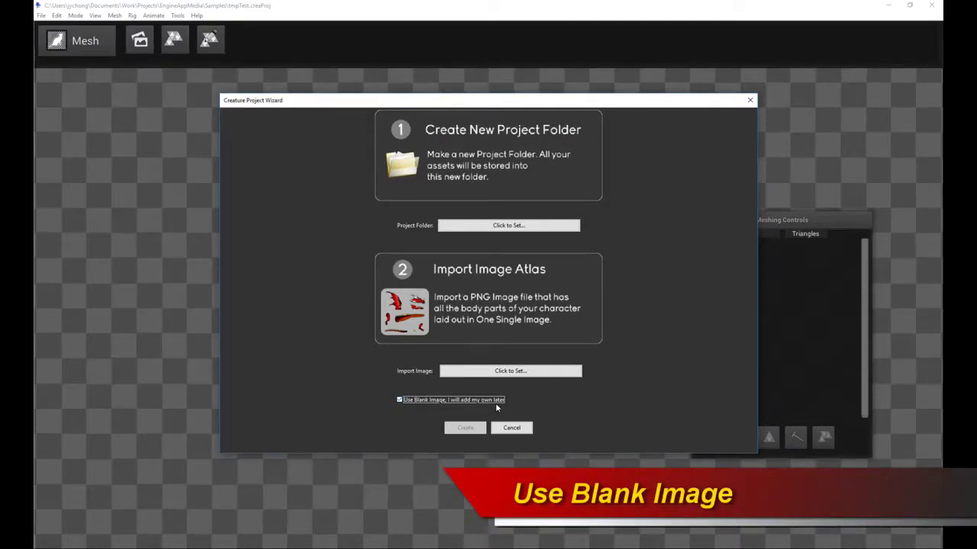
{"action": "left_click", "coordinate": [492, 225]}
{"action": "type", "text": "tmpTest2"}
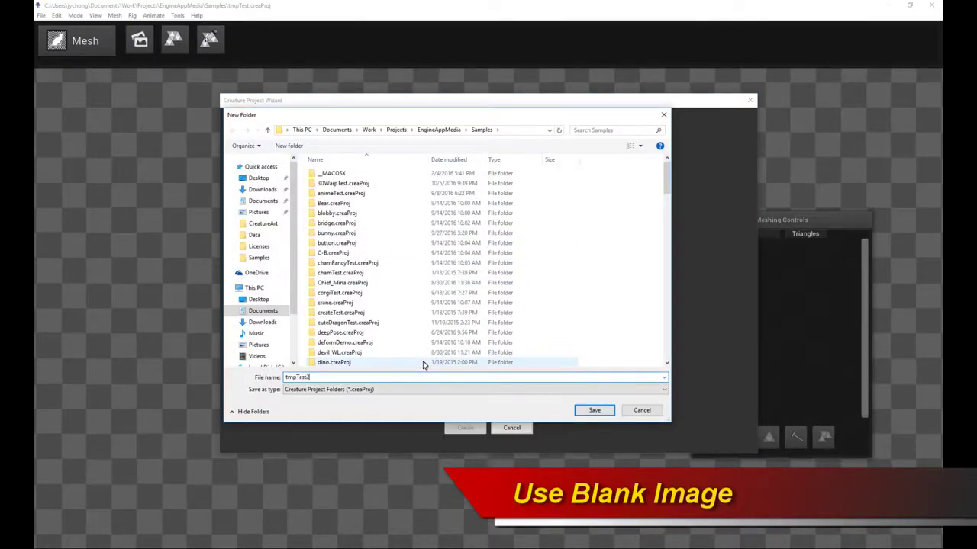
{"action": "key", "text": "Return"}
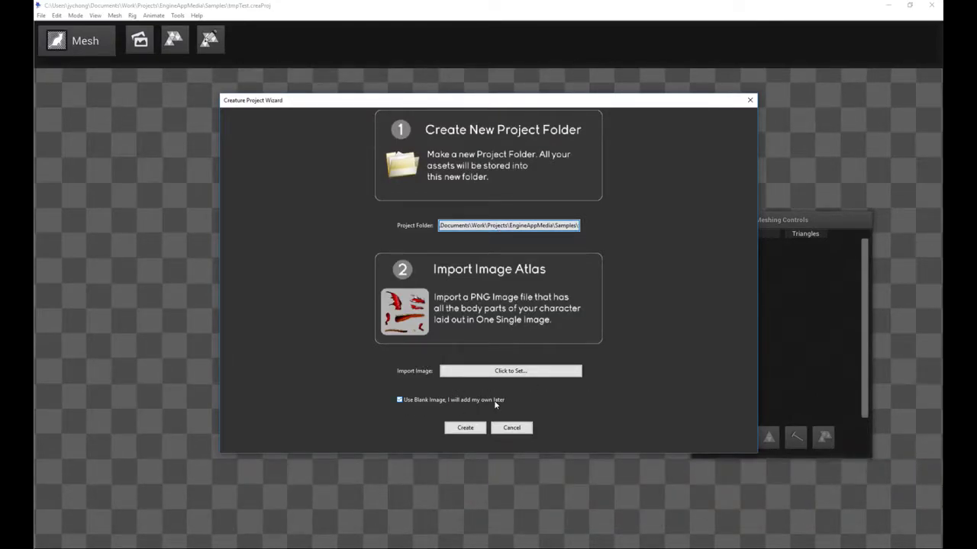
{"action": "left_click", "coordinate": [465, 427]}
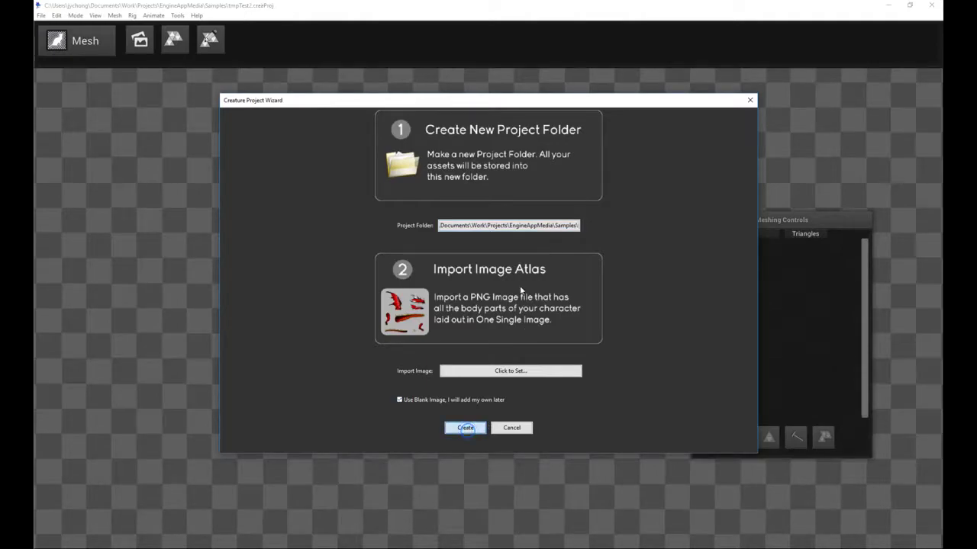
Open Import > Import multiple PNGs or PSD File and bring up the Image Packer's import choices
{"action": "scroll", "coordinate": [421, 268], "scroll_direction": "down", "scroll_amount": 2}
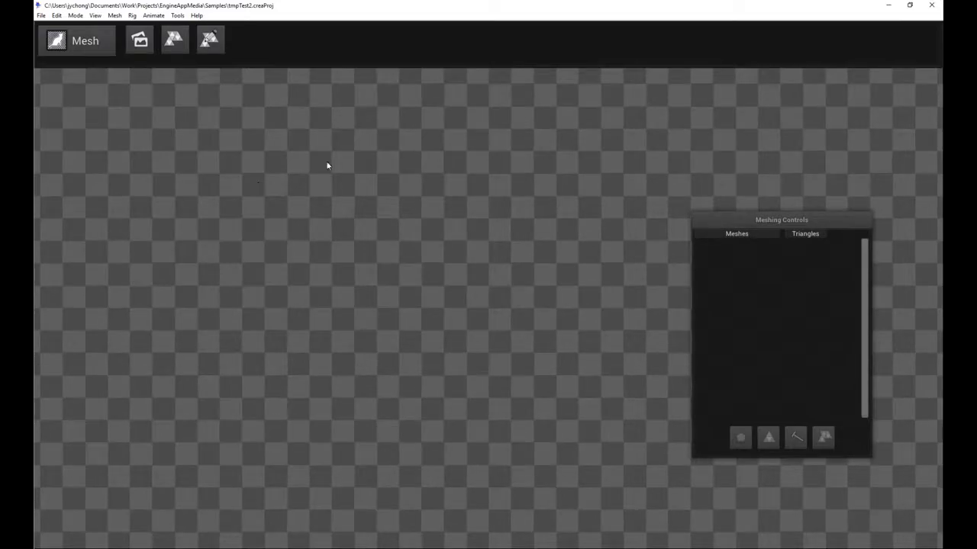
{"action": "left_click", "coordinate": [139, 44]}
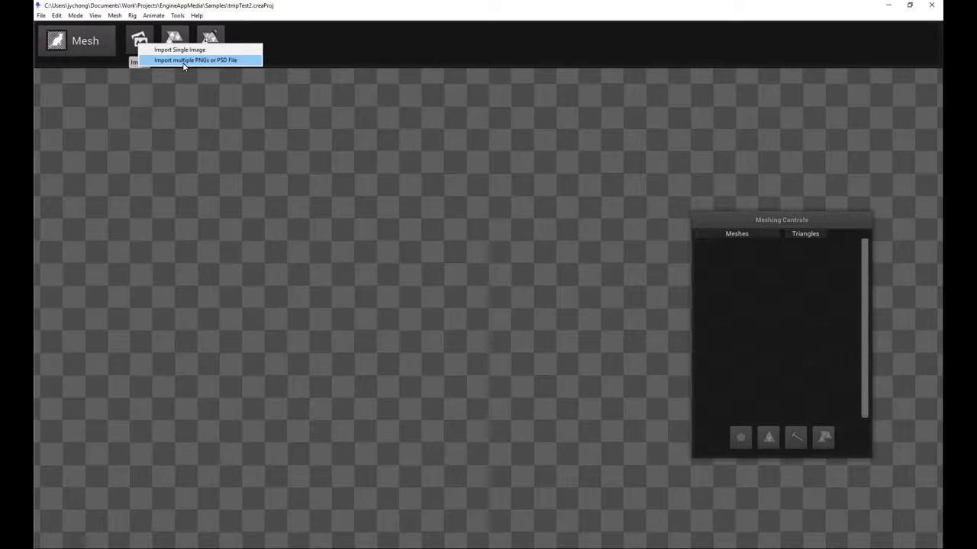
{"action": "left_click", "coordinate": [183, 61]}
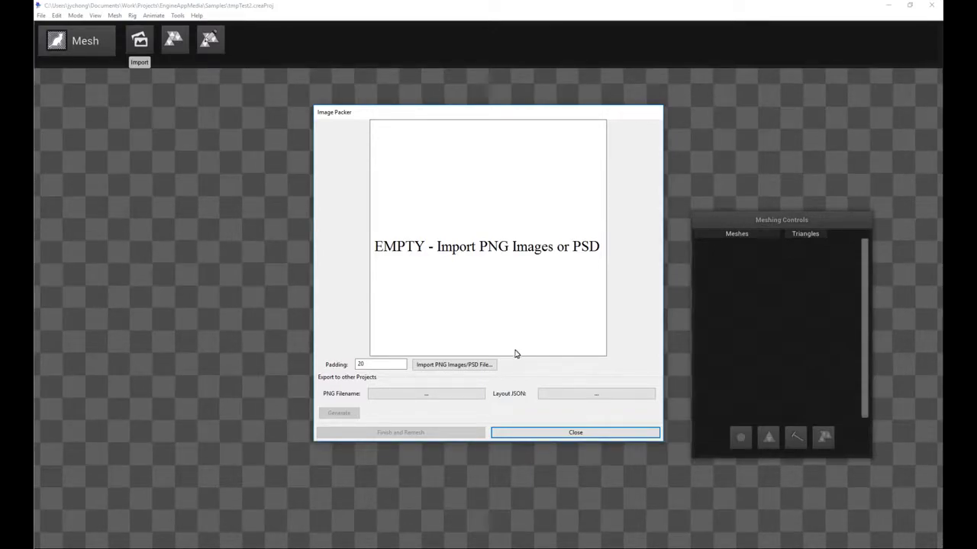
{"action": "left_click", "coordinate": [490, 365]}
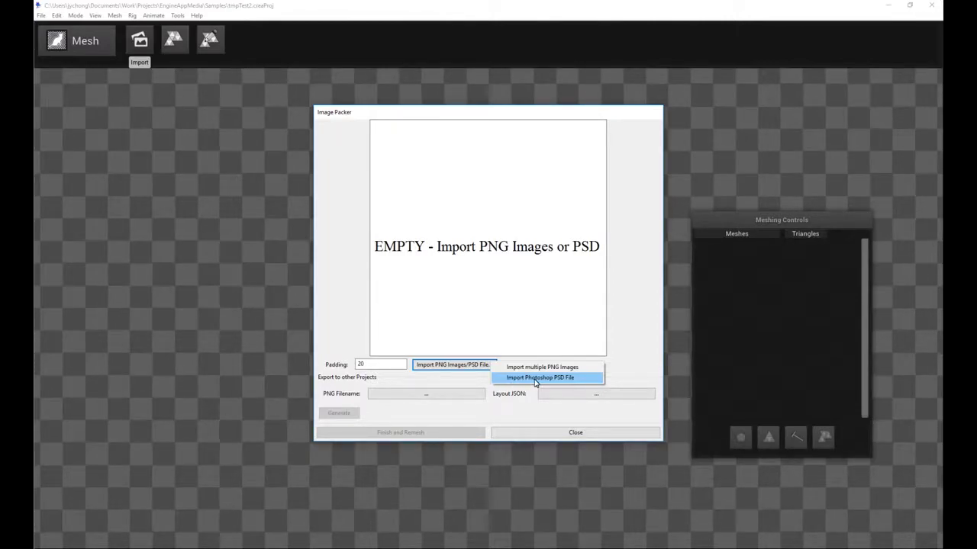
Import CreatureArt/zombie2.psd packed at 1024 resolution and remesh the parts with default grid settings
{"action": "left_click", "coordinate": [530, 379]}
{"action": "left_click", "coordinate": [357, 235]}
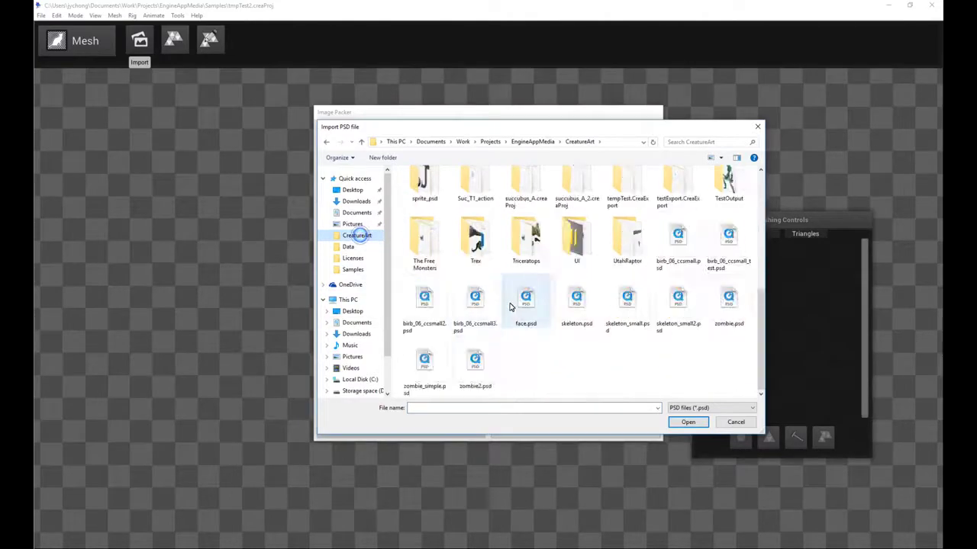
{"action": "double_click", "coordinate": [475, 365]}
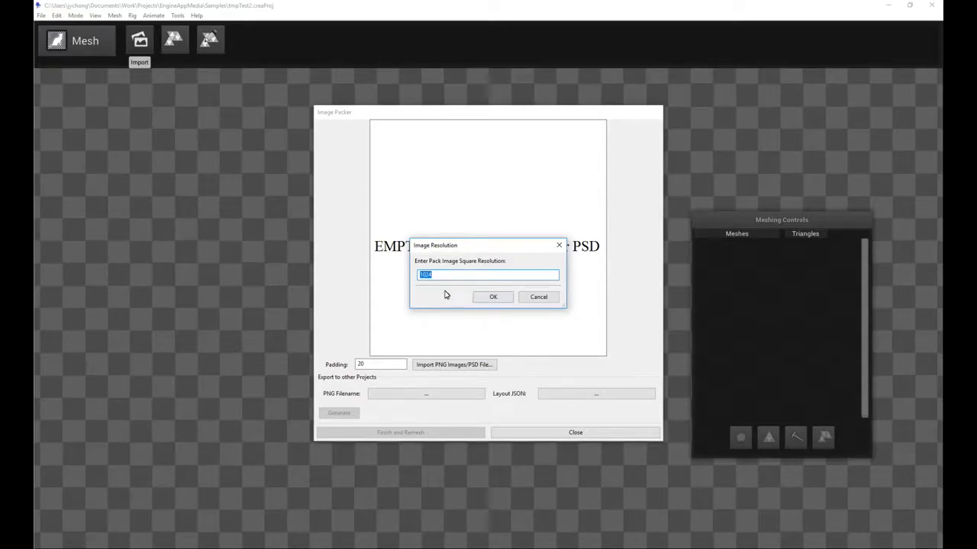
{"action": "left_click", "coordinate": [492, 297]}
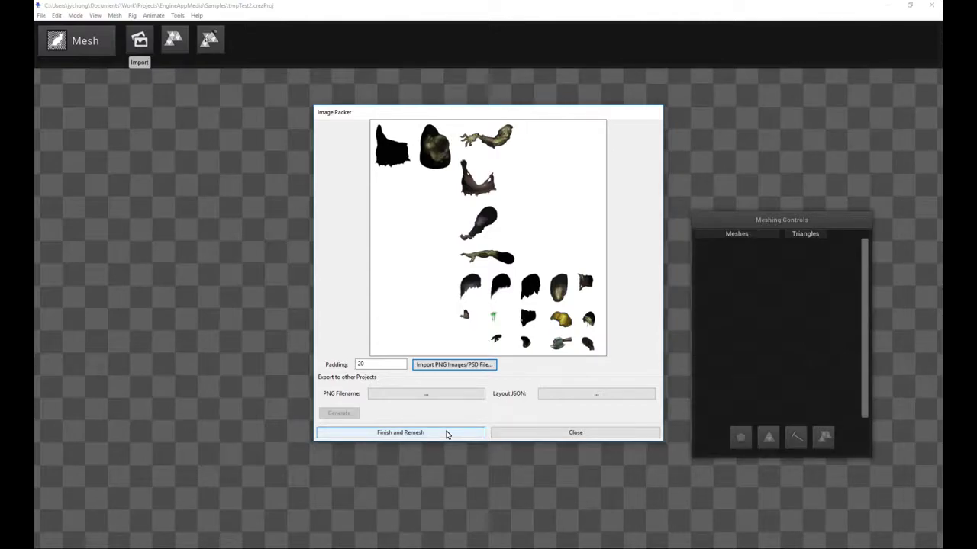
{"action": "left_click", "coordinate": [447, 434]}
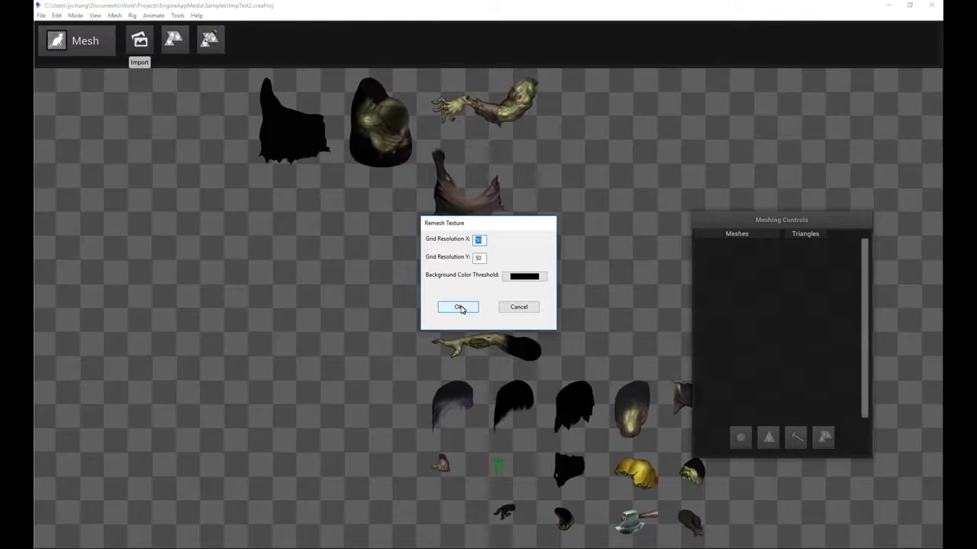
{"action": "left_click", "coordinate": [458, 307]}
Inspect the face, foot and leg_cl_B meshes and their triangle counts in the list
{"action": "scroll", "coordinate": [584, 372], "scroll_direction": "down", "scroll_amount": 3}
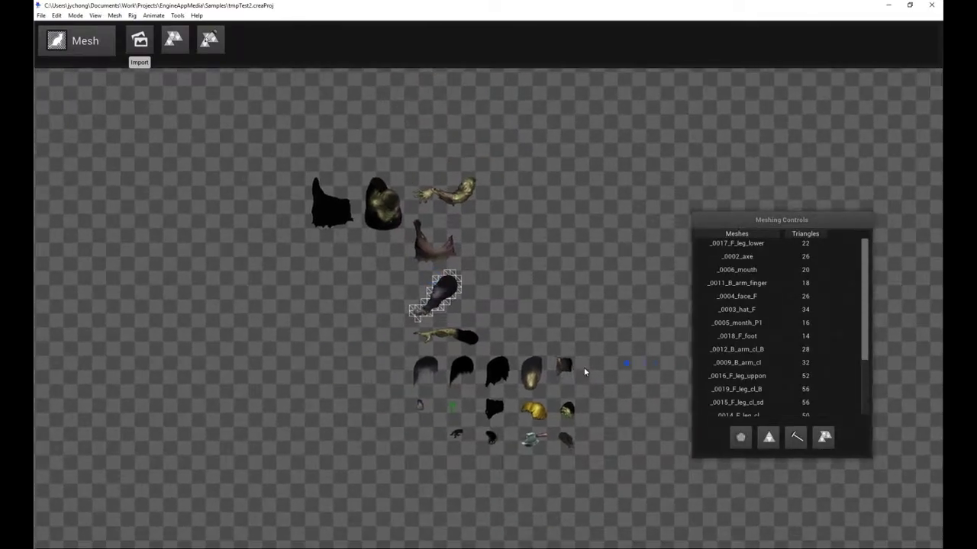
{"action": "scroll", "coordinate": [584, 372], "scroll_direction": "up", "scroll_amount": 3}
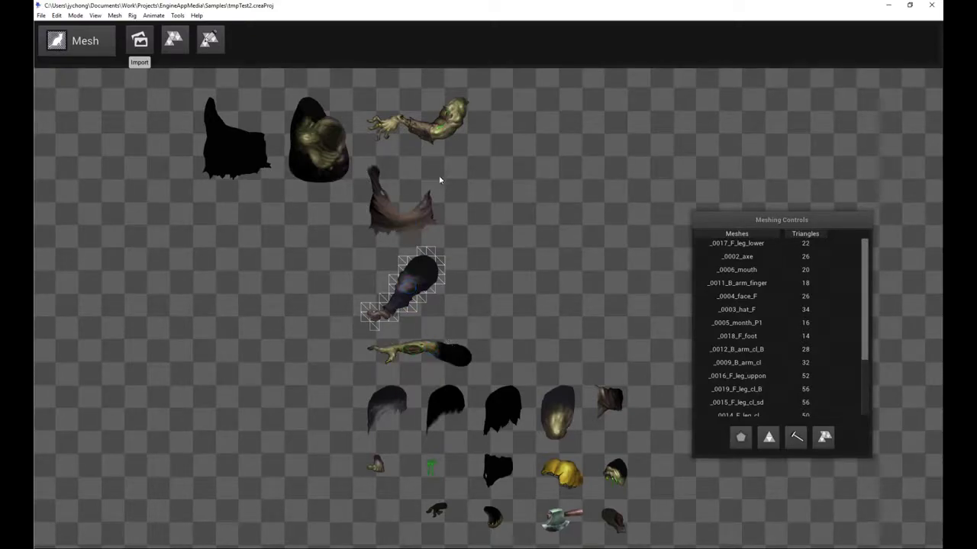
{"action": "left_click", "coordinate": [773, 297]}
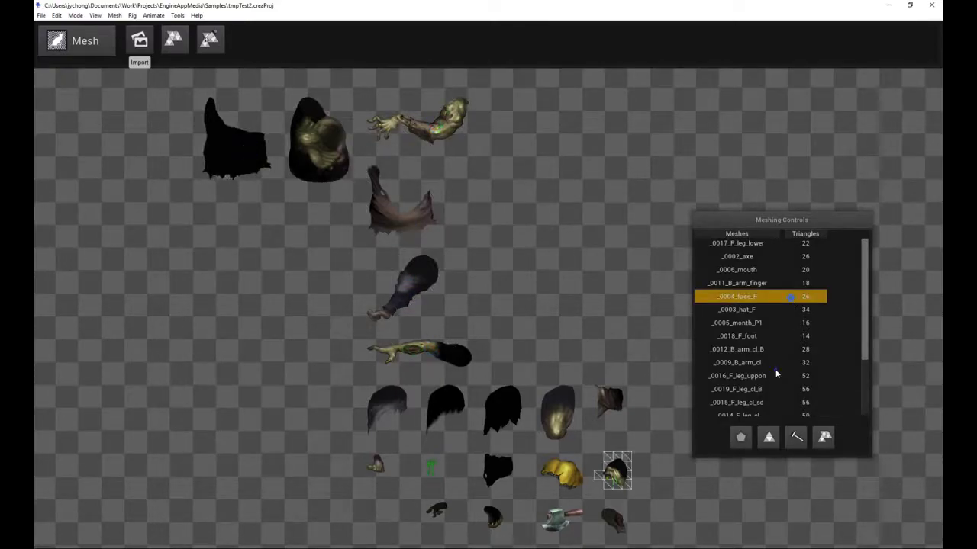
{"action": "scroll", "coordinate": [774, 372], "scroll_direction": "down", "scroll_amount": 3}
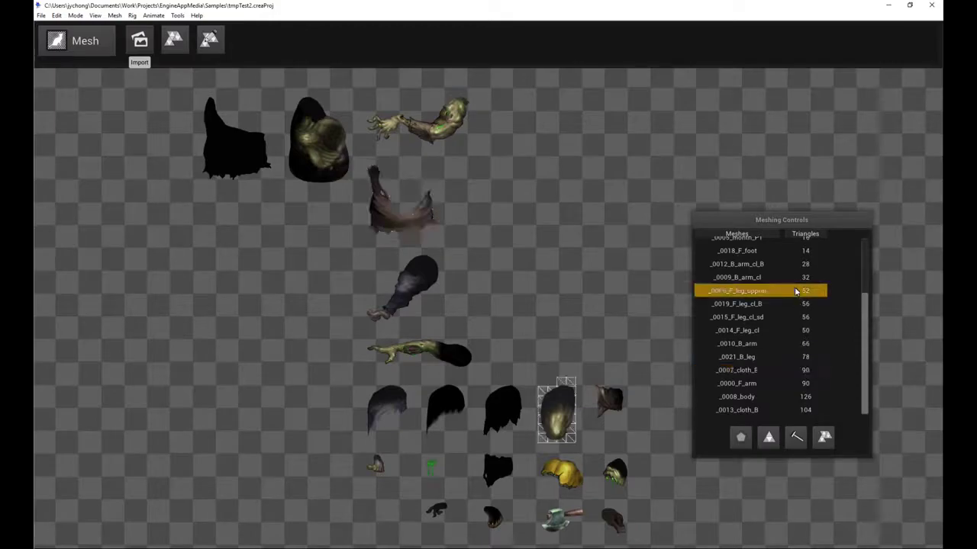
{"action": "left_click", "coordinate": [788, 357]}
{"action": "scroll", "coordinate": [789, 336], "scroll_direction": "up", "scroll_amount": 2}
{"action": "left_click", "coordinate": [794, 311]}
{"action": "left_click", "coordinate": [794, 270]}
{"action": "left_click", "coordinate": [795, 312]}
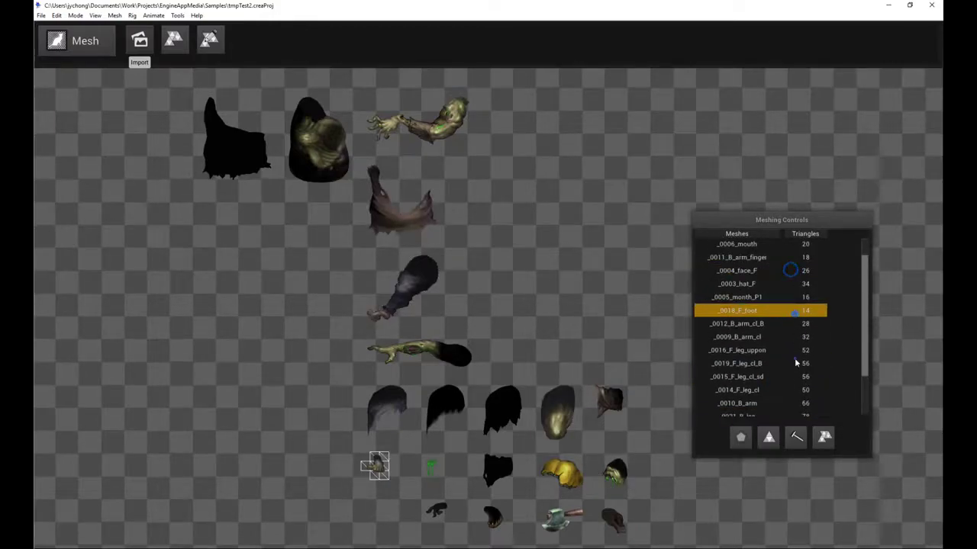
{"action": "left_click", "coordinate": [795, 363]}
{"action": "left_click", "coordinate": [75, 42]}
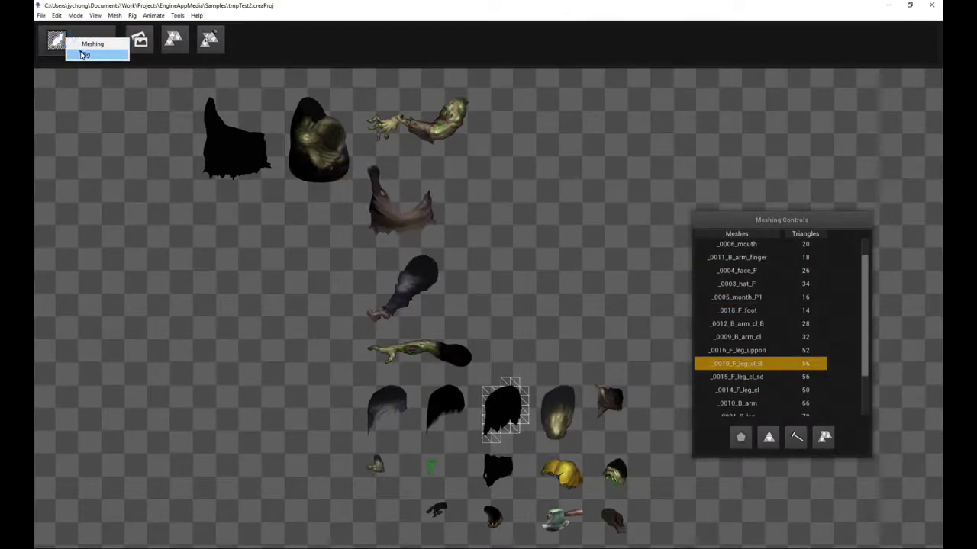
Switch to Rig, auto-place all regions from the project PSD, then return to Meshing
{"action": "left_click", "coordinate": [84, 55]}
{"action": "left_click", "coordinate": [453, 38]}
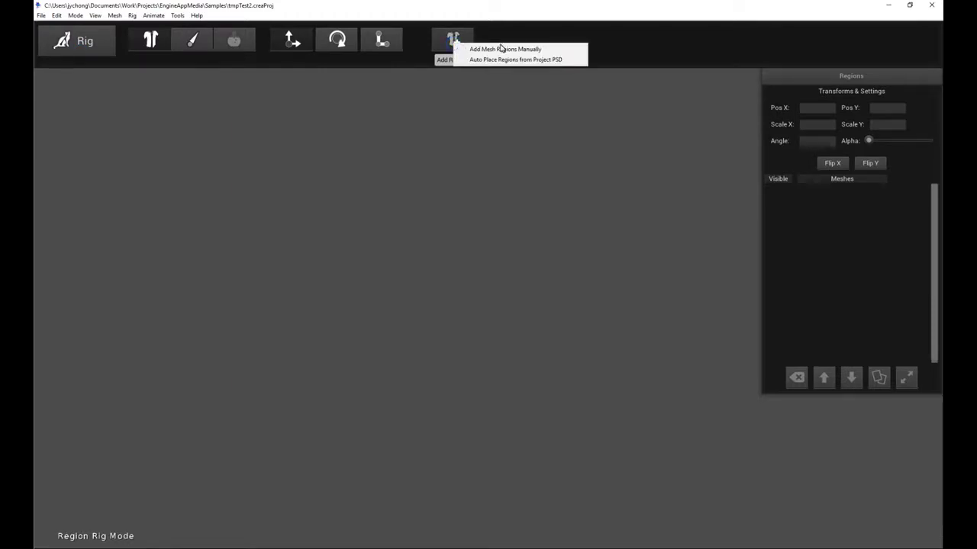
{"action": "left_click", "coordinate": [542, 61]}
{"action": "left_click", "coordinate": [548, 412]}
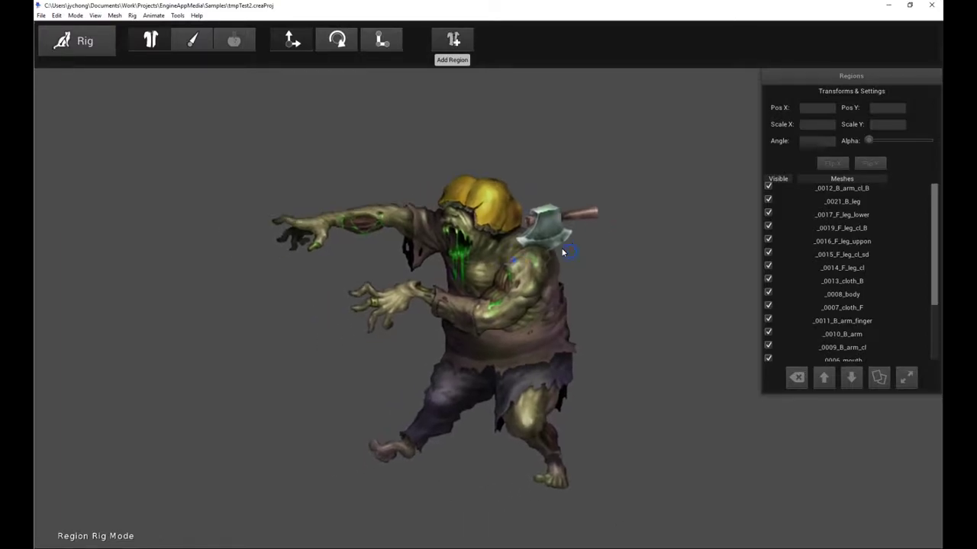
{"action": "left_click", "coordinate": [95, 50]}
{"action": "left_click", "coordinate": [119, 52]}
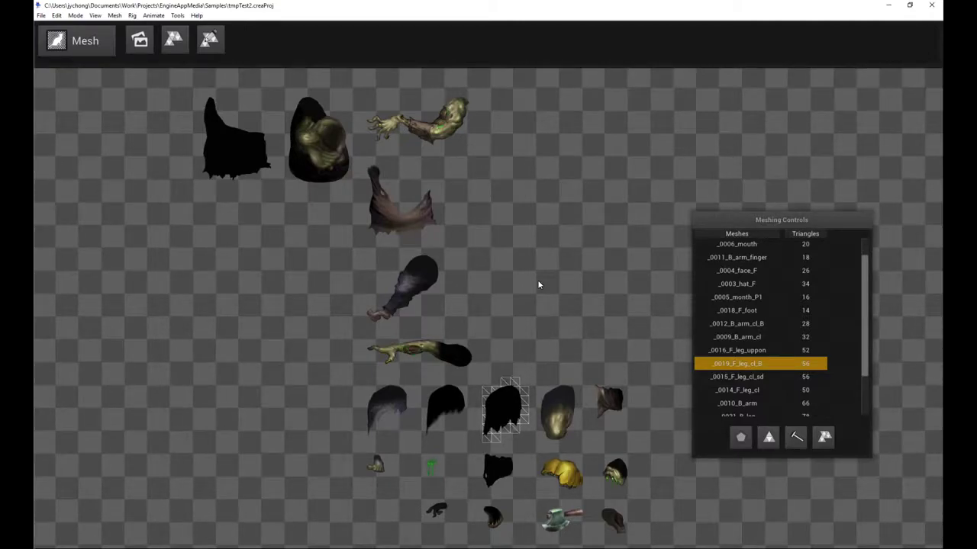
{"action": "left_click", "coordinate": [553, 404]}
{"action": "left_click", "coordinate": [409, 290]}
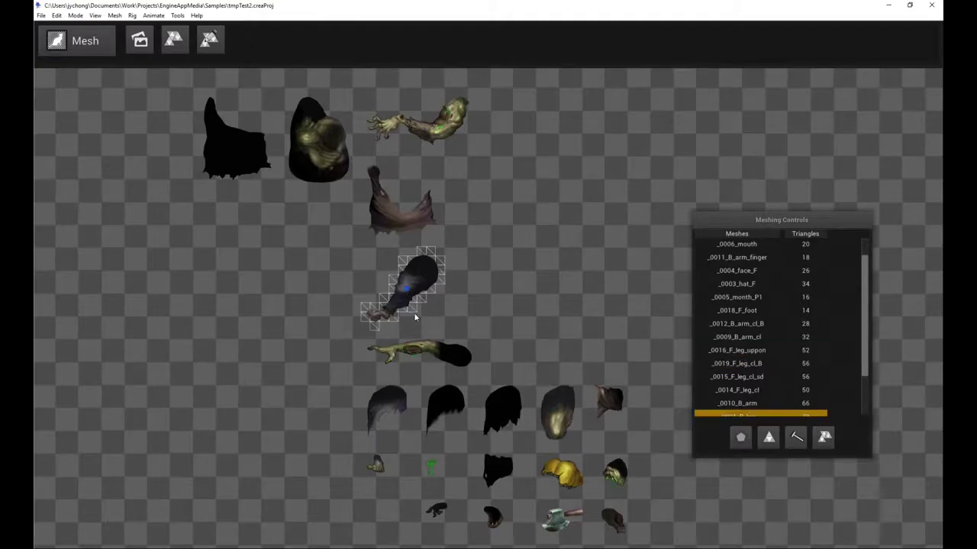
{"action": "left_click", "coordinate": [441, 362]}
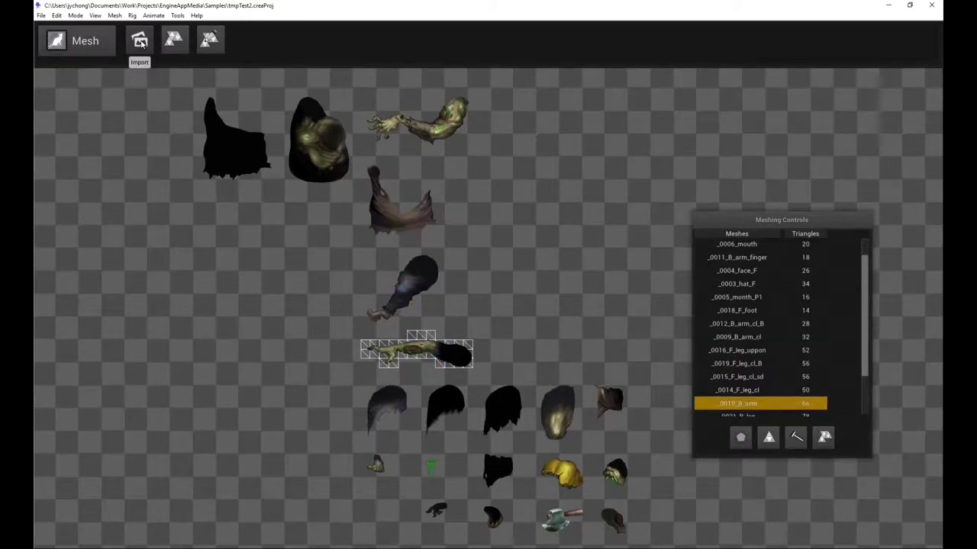
{"action": "left_click", "coordinate": [141, 42]}
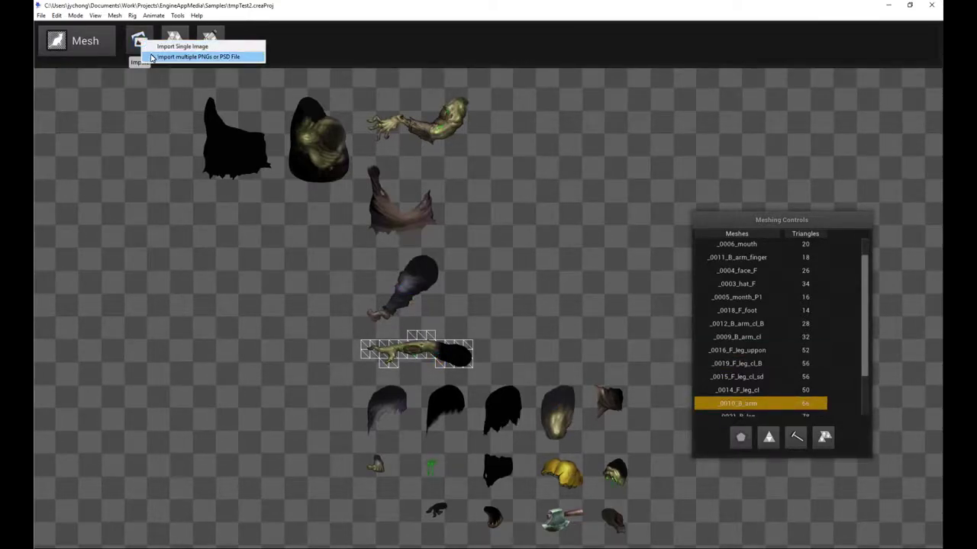
{"action": "left_click", "coordinate": [519, 255]}
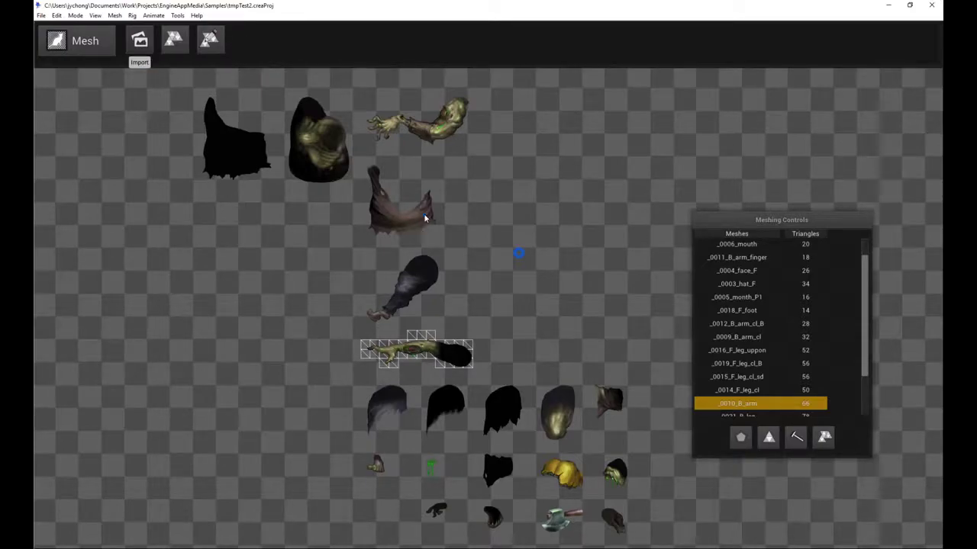
{"action": "left_click", "coordinate": [400, 202]}
{"action": "left_click", "coordinate": [405, 253]}
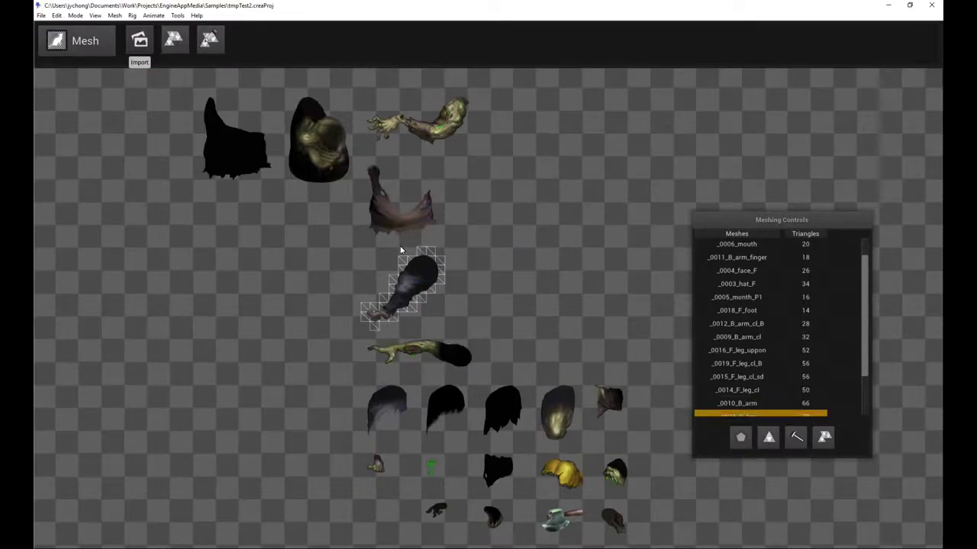
{"action": "left_click", "coordinate": [551, 425]}
{"action": "left_click", "coordinate": [505, 406]}
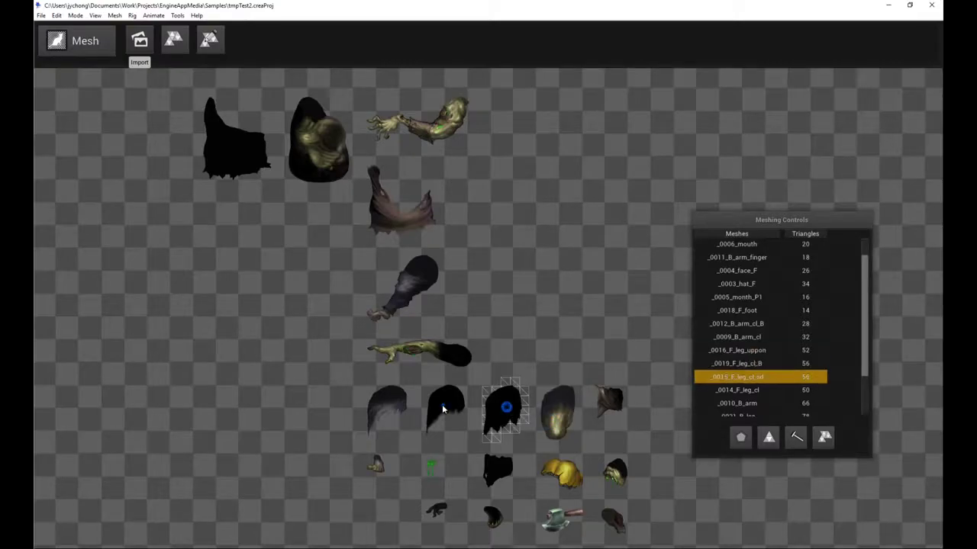
{"action": "left_click", "coordinate": [439, 404]}
{"action": "left_click", "coordinate": [383, 404]}
{"action": "left_click", "coordinate": [377, 465]}
{"action": "left_click", "coordinate": [431, 465]}
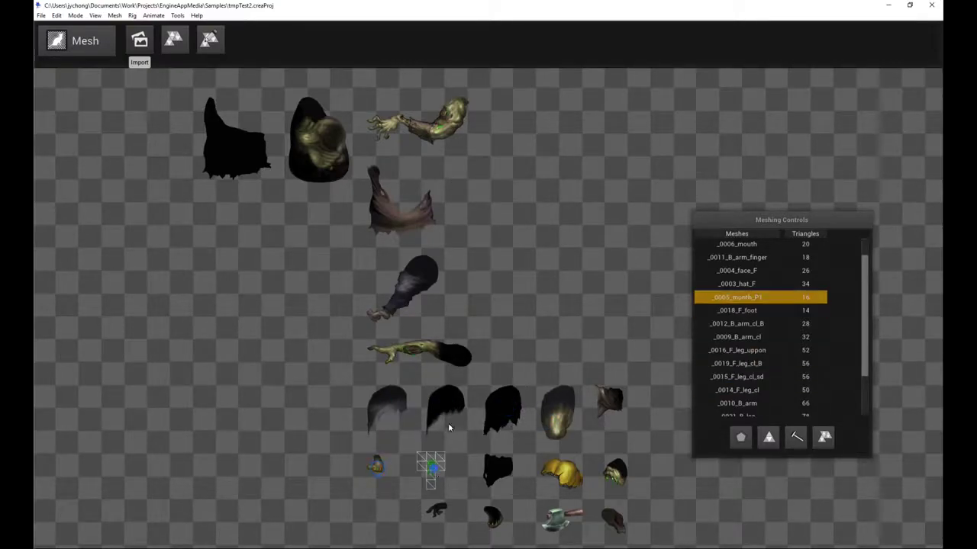
{"action": "left_click", "coordinate": [446, 406]}
{"action": "left_click", "coordinate": [499, 410]}
{"action": "left_click", "coordinate": [499, 467]}
{"action": "left_click", "coordinate": [561, 471]}
{"action": "left_click", "coordinate": [557, 412]}
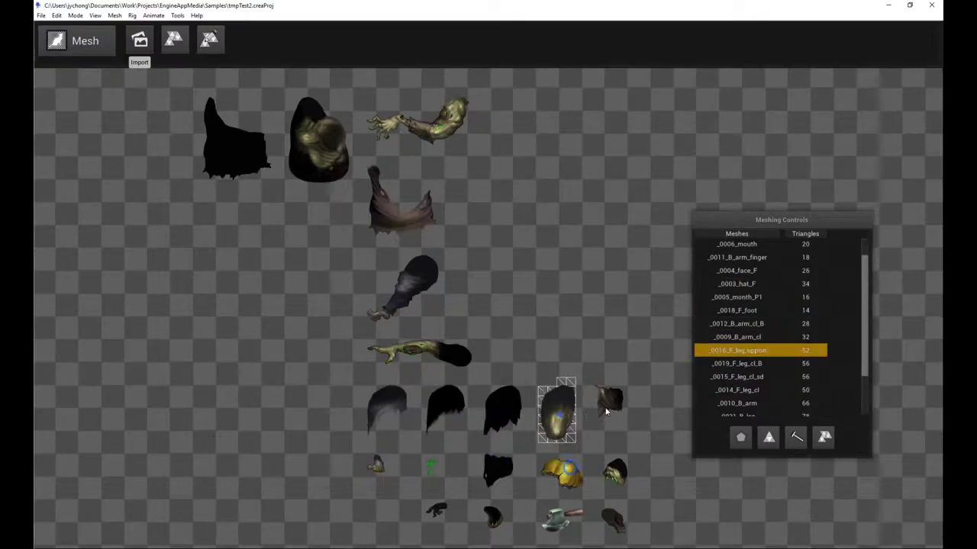